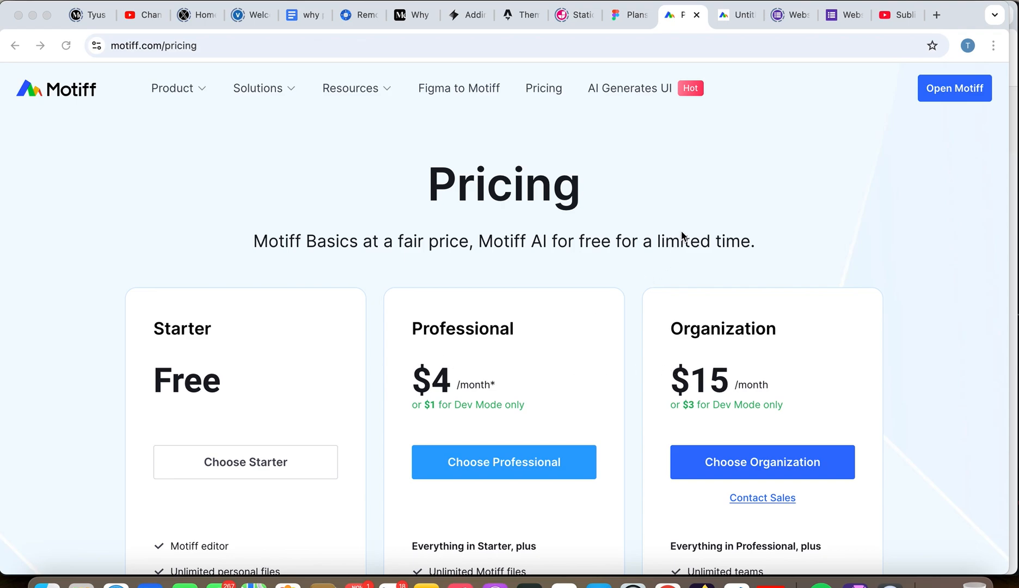
Review Motiff's Starter, Professional and Organization plans, including their prices and included features.
{"action": "scroll", "coordinate": [682, 236], "scroll_direction": "down", "scroll_amount": 3}
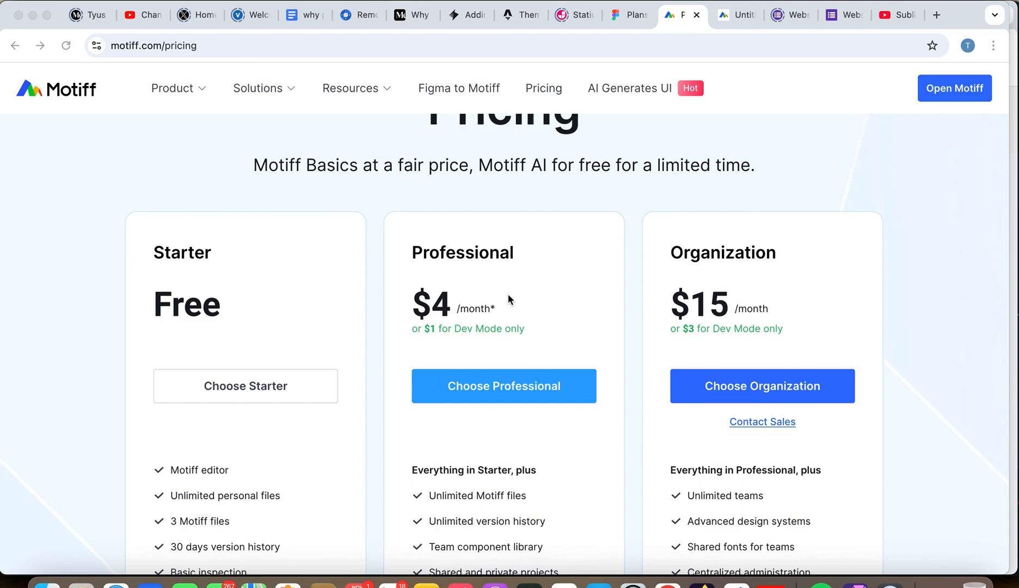
{"action": "scroll", "coordinate": [508, 294], "scroll_direction": "down", "scroll_amount": 2}
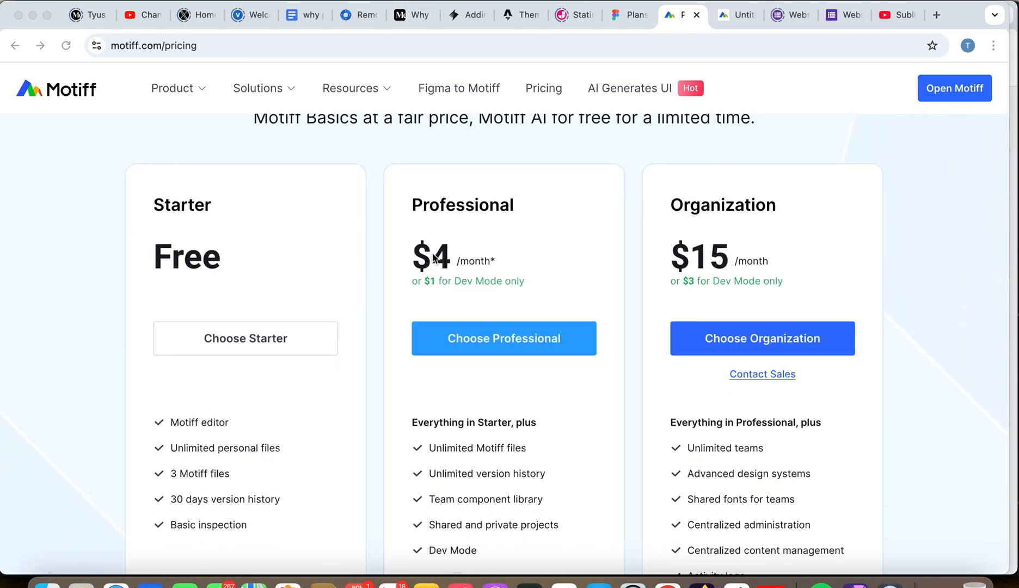
{"action": "scroll", "coordinate": [504, 432], "scroll_direction": "down", "scroll_amount": 3}
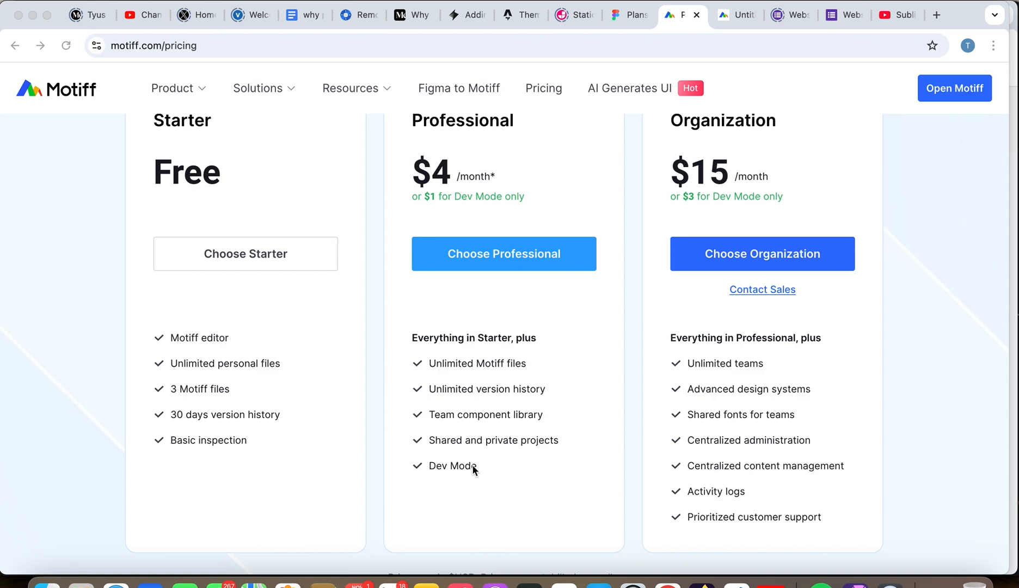
{"action": "scroll", "coordinate": [542, 435], "scroll_direction": "up", "scroll_amount": 2}
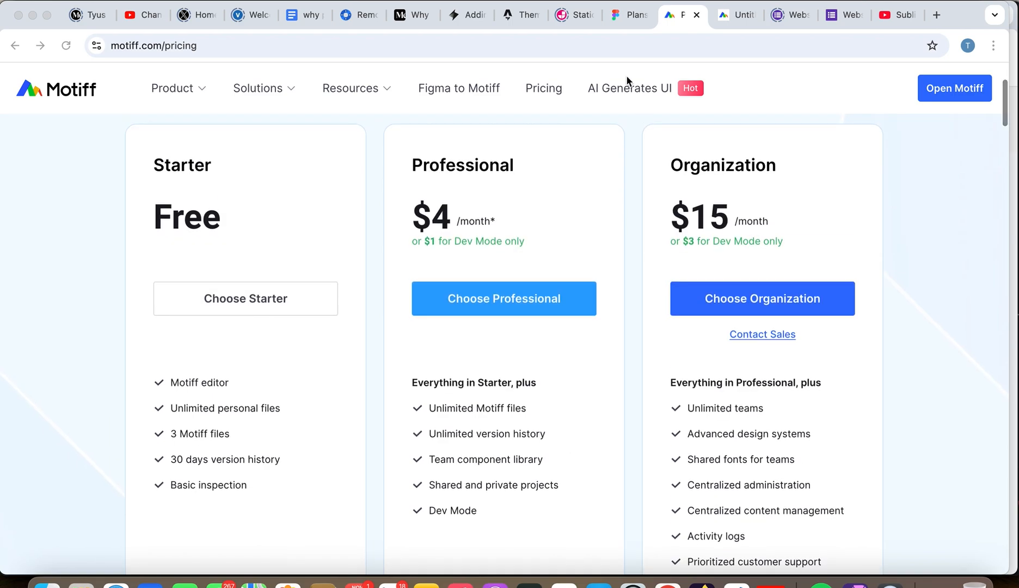
Switch to Figma's pricing page and review the Starter, Professional, Organization and Enterprise plans for comparison.
{"action": "left_click", "coordinate": [629, 18]}
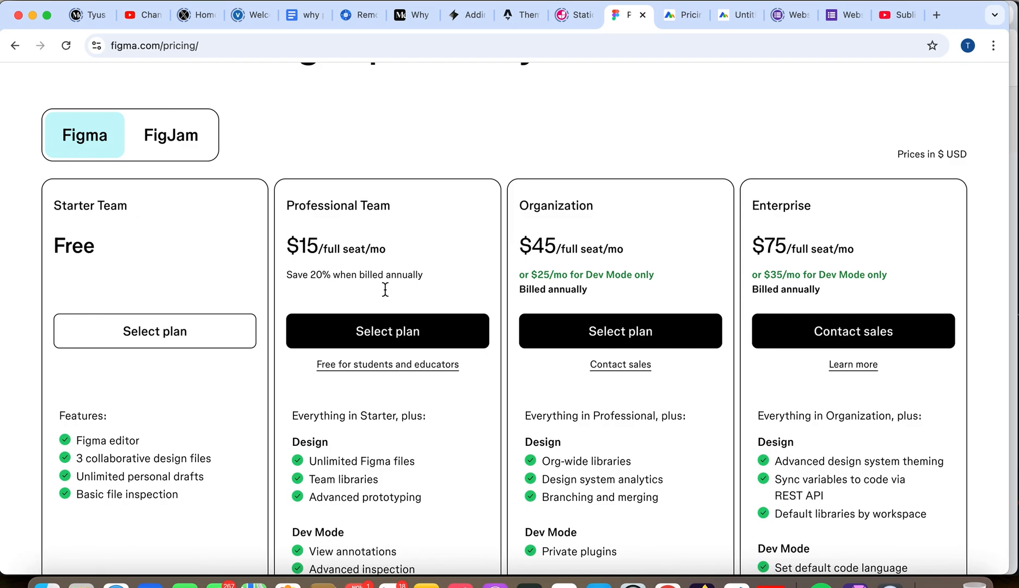
{"action": "scroll", "coordinate": [385, 289], "scroll_direction": "down", "scroll_amount": 2}
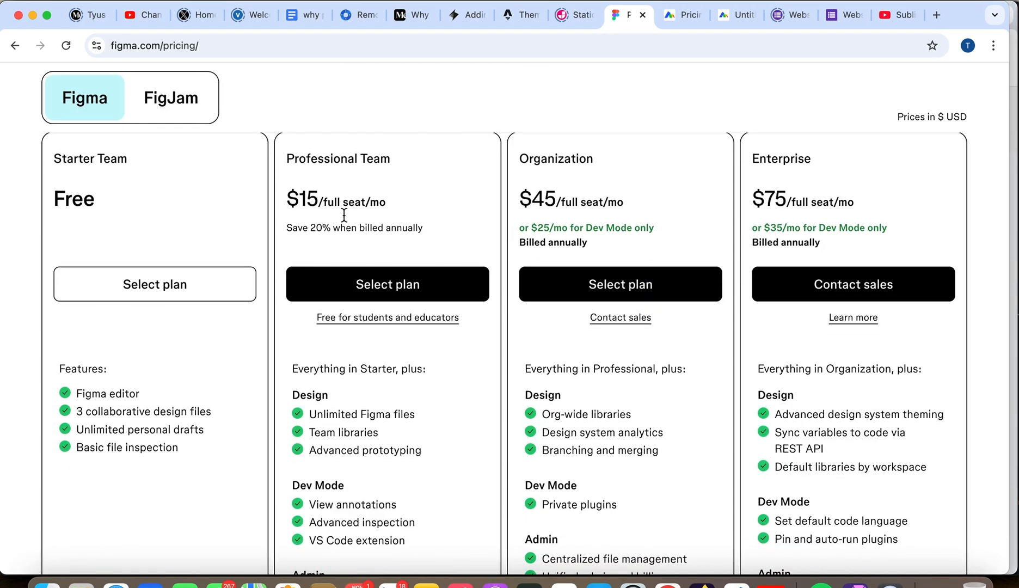
{"action": "scroll", "coordinate": [442, 451], "scroll_direction": "down", "scroll_amount": 3}
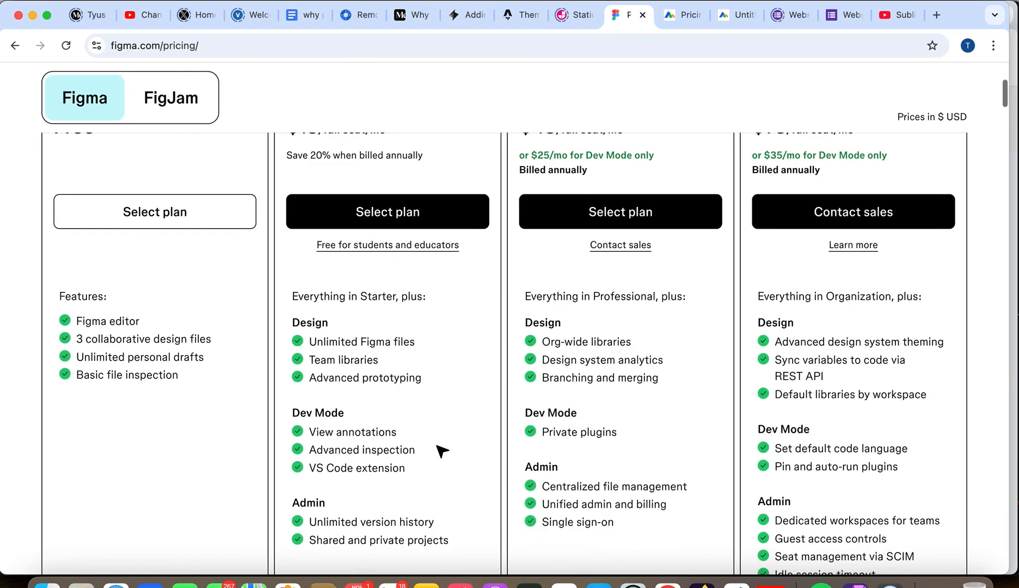
{"action": "scroll", "coordinate": [443, 451], "scroll_direction": "down", "scroll_amount": 3}
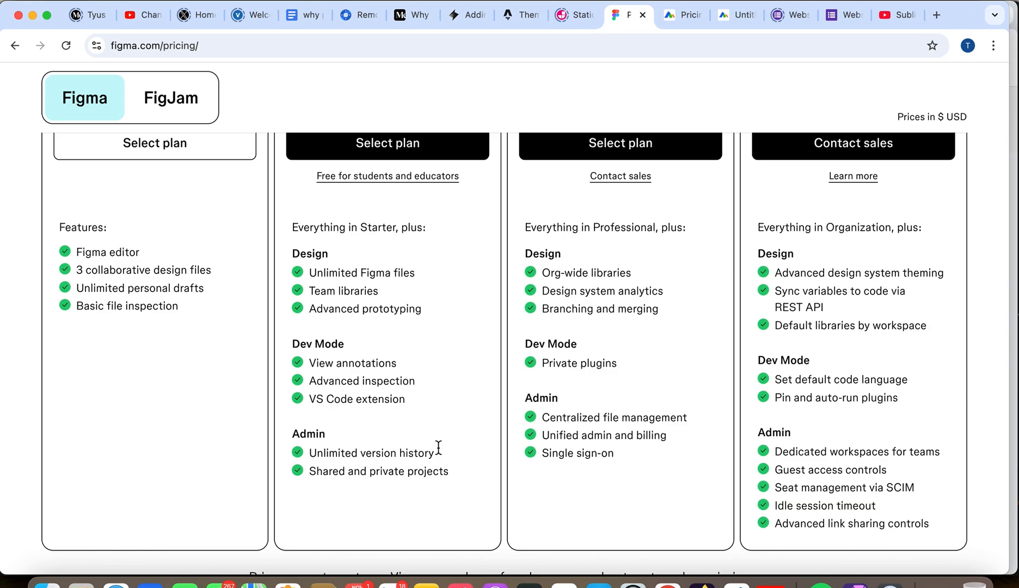
{"action": "scroll", "coordinate": [436, 408], "scroll_direction": "up", "scroll_amount": 8}
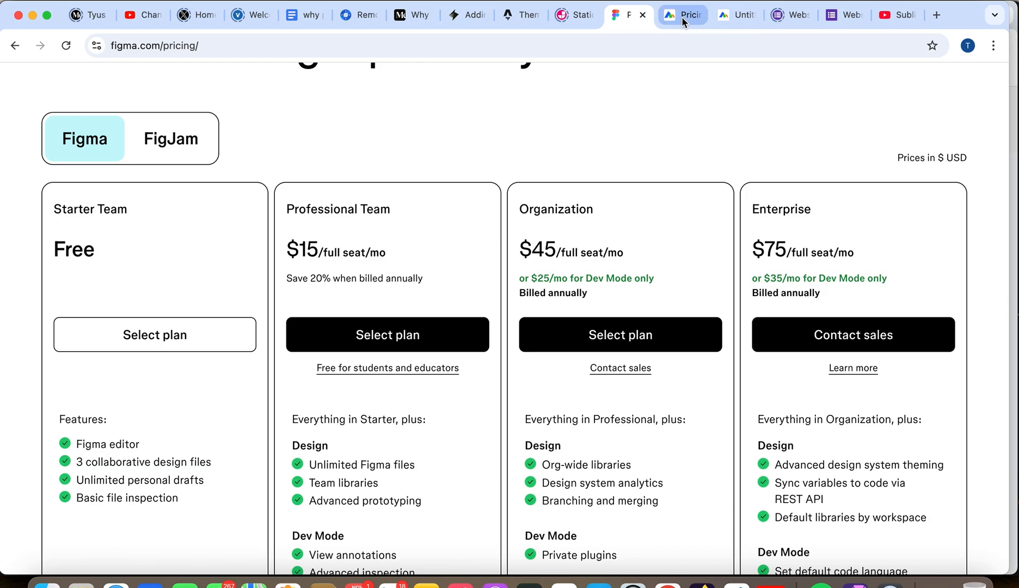
Switch to the Untitled Motiff design file and move the creator 1 photo down, closer above the Web 1440 - 1 frame.
{"action": "left_click", "coordinate": [736, 16]}
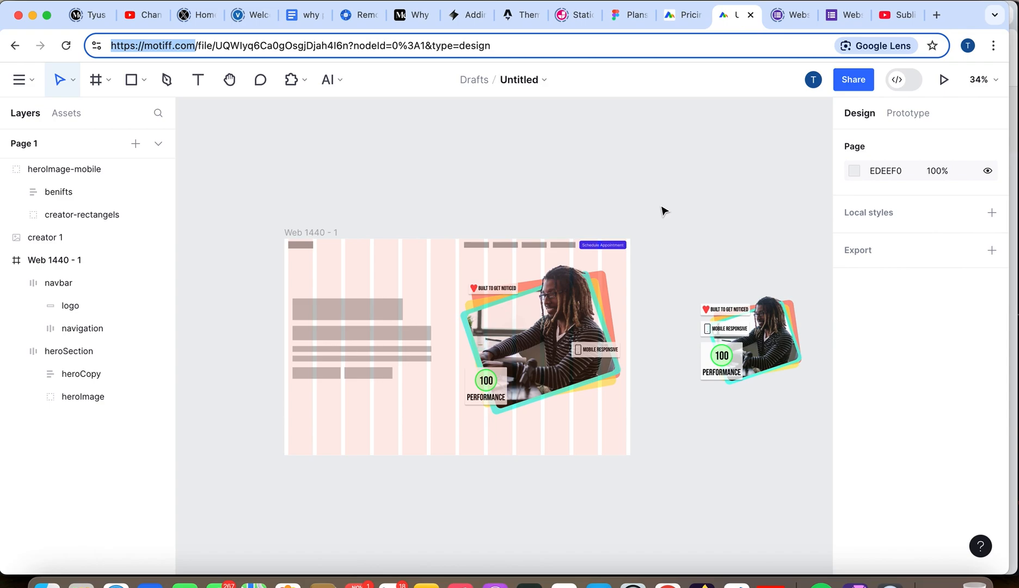
{"action": "scroll", "coordinate": [643, 211], "scroll_direction": "right", "scroll_amount": 2}
{"action": "scroll", "coordinate": [642, 212], "scroll_direction": "down", "scroll_amount": 2}
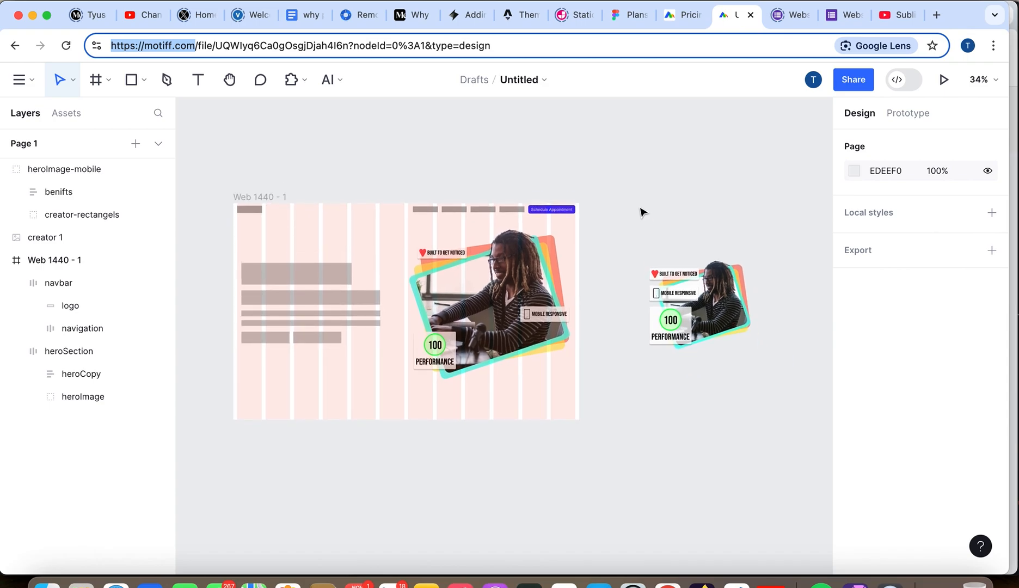
{"action": "scroll", "coordinate": [642, 212], "scroll_direction": "down", "scroll_amount": 3}
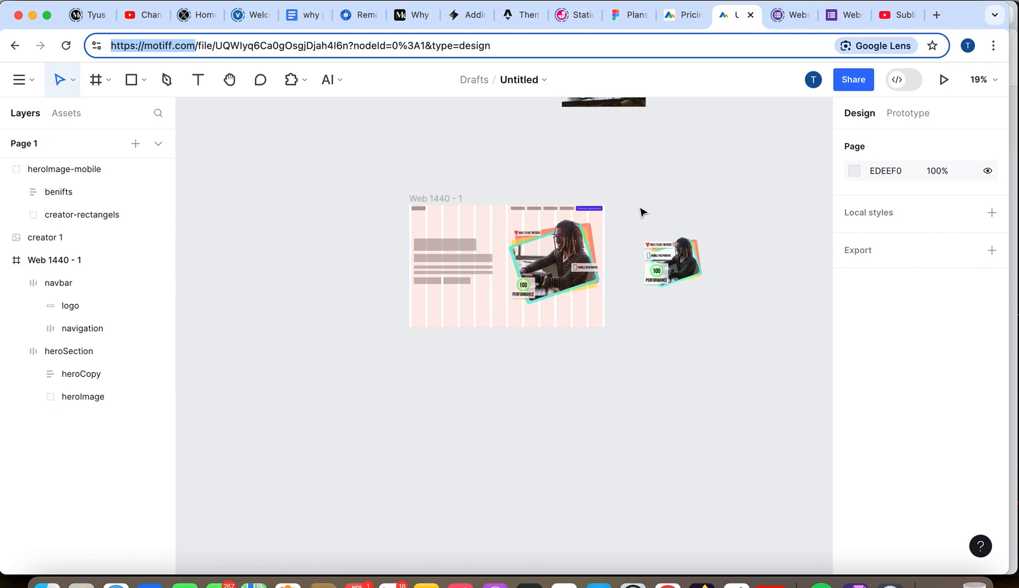
{"action": "scroll", "coordinate": [643, 211], "scroll_direction": "up", "scroll_amount": 5}
{"action": "scroll", "coordinate": [642, 212], "scroll_direction": "right", "scroll_amount": 2}
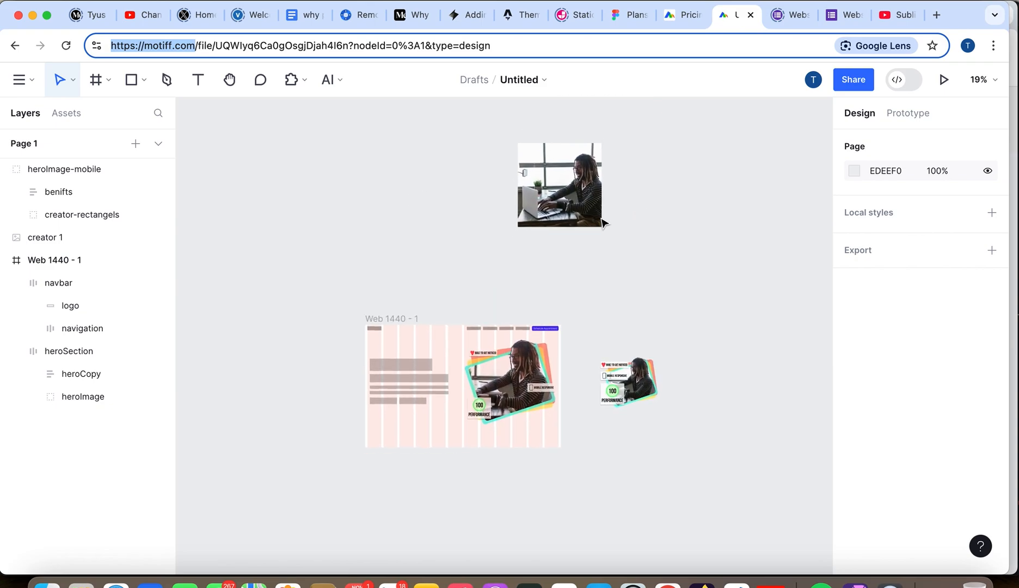
{"action": "left_click", "coordinate": [580, 209]}
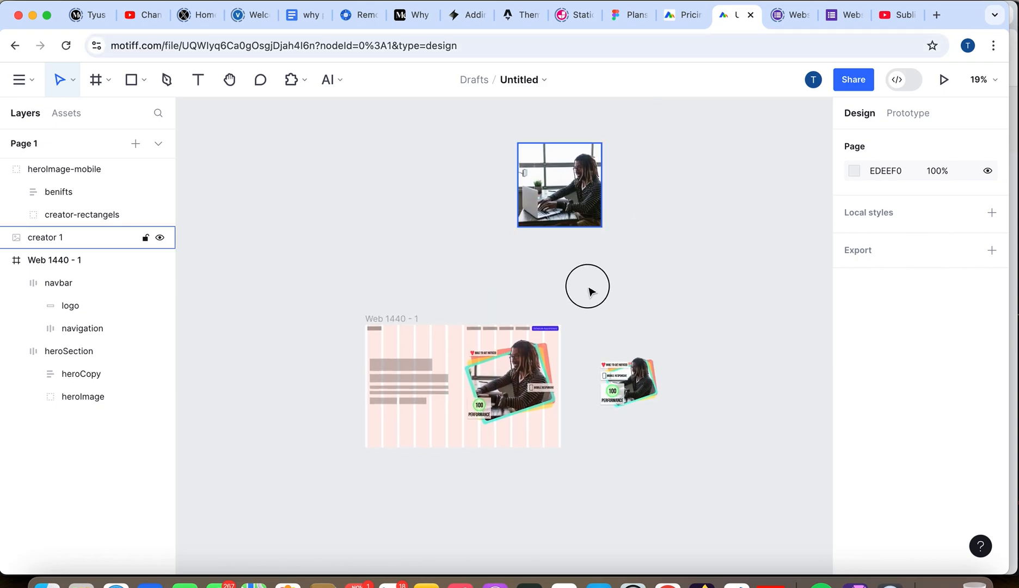
{"action": "left_click_drag", "start_coordinate": [565, 193], "coordinate": [570, 266]}
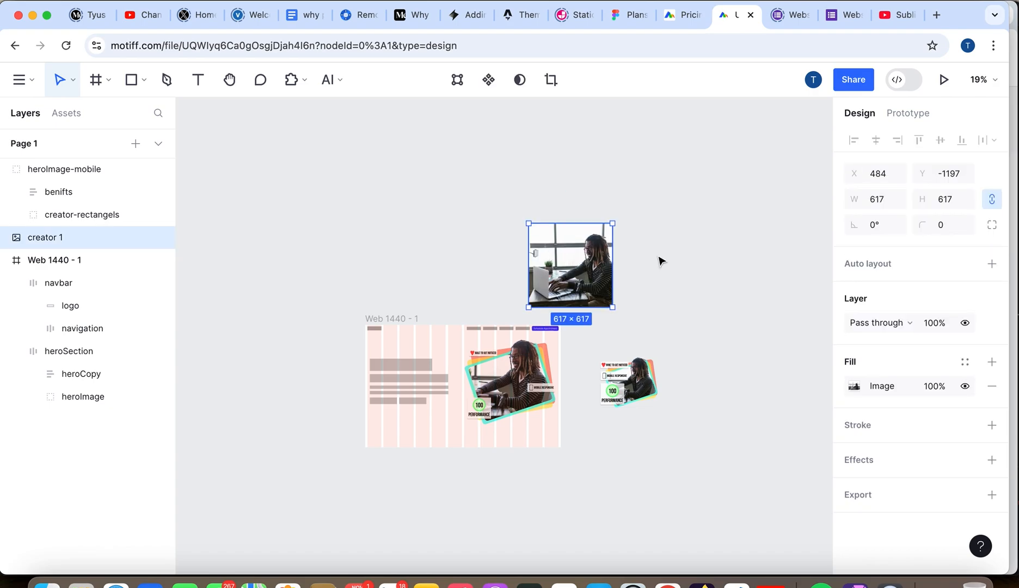
{"action": "key", "text": "Escape"}
Duplicate the heroImage group from heroSection onto the empty canvas above the Web 1440 - 1 frame, beside the creator 1 photo.
{"action": "scroll", "coordinate": [500, 364], "scroll_direction": "up", "scroll_amount": 5}
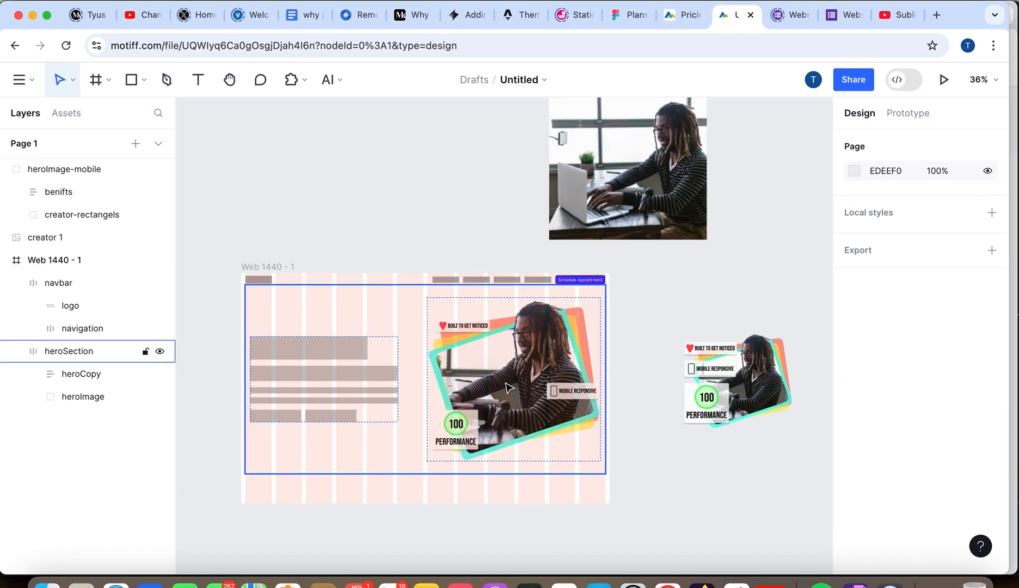
{"action": "left_click", "coordinate": [506, 388]}
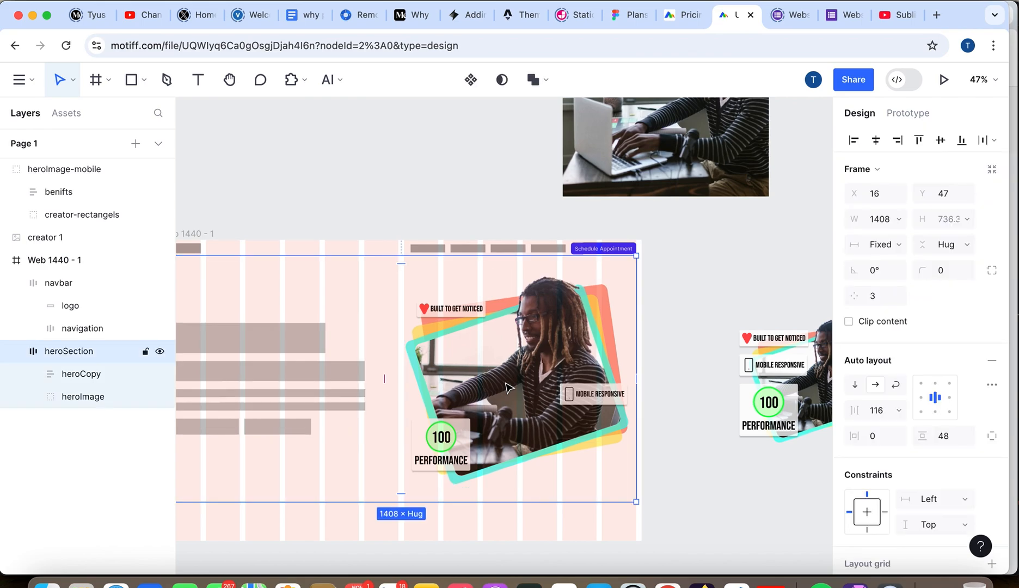
{"action": "left_click", "coordinate": [83, 396]}
{"action": "scroll", "coordinate": [449, 360], "scroll_direction": "down", "scroll_amount": 3}
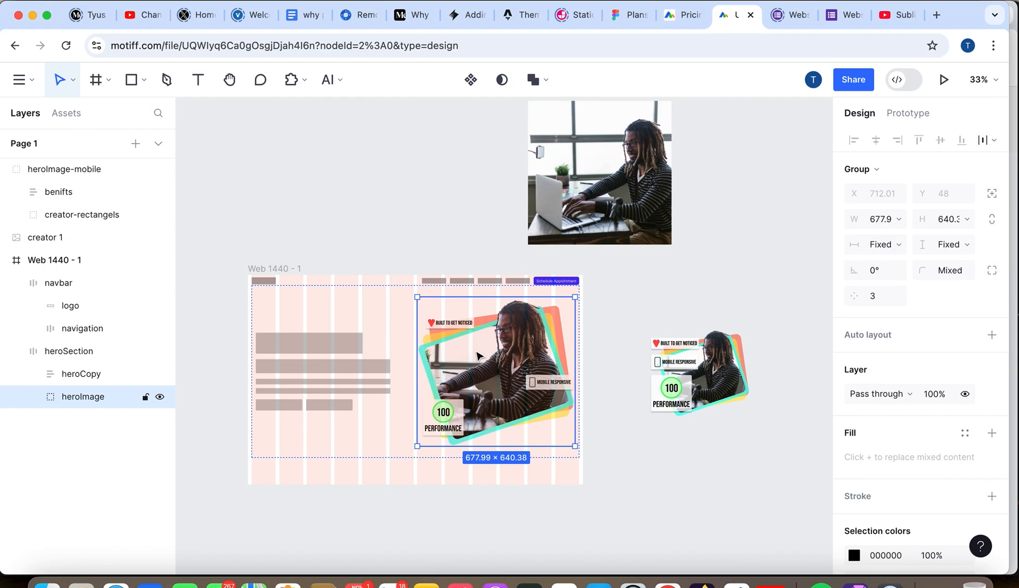
{"action": "left_click_drag", "start_coordinate": [477, 355], "coordinate": [335, 179]}
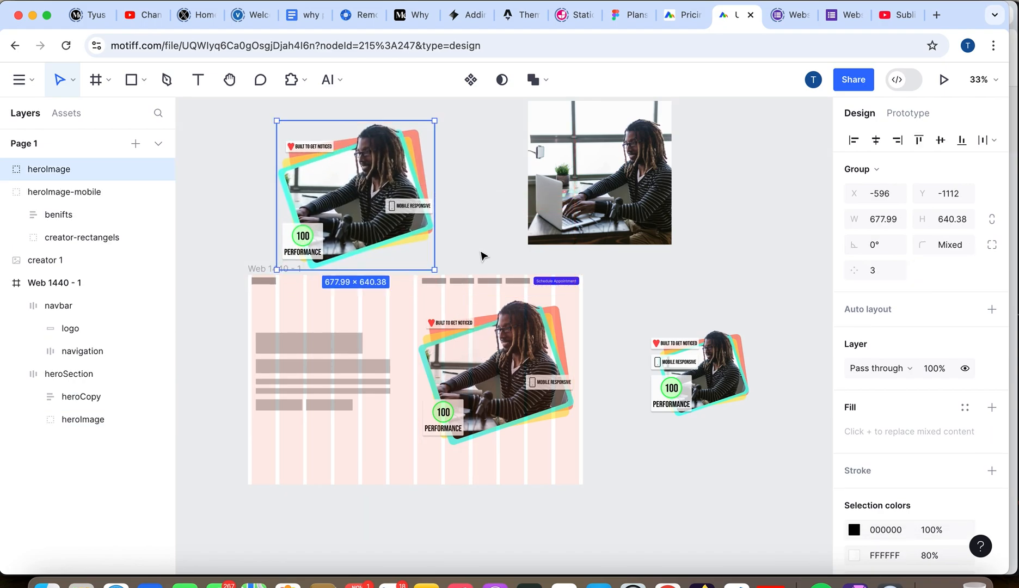
Expand the duplicated heroImage group and its creator-rectangels subgroup to show their layers.
{"action": "scroll", "coordinate": [481, 255], "scroll_direction": "up", "scroll_amount": 3}
{"action": "scroll", "coordinate": [482, 256], "scroll_direction": "left", "scroll_amount": 1}
{"action": "scroll", "coordinate": [481, 255], "scroll_direction": "up", "scroll_amount": 2}
{"action": "scroll", "coordinate": [430, 316], "scroll_direction": "up", "scroll_amount": 5, "text": "ctrl"}
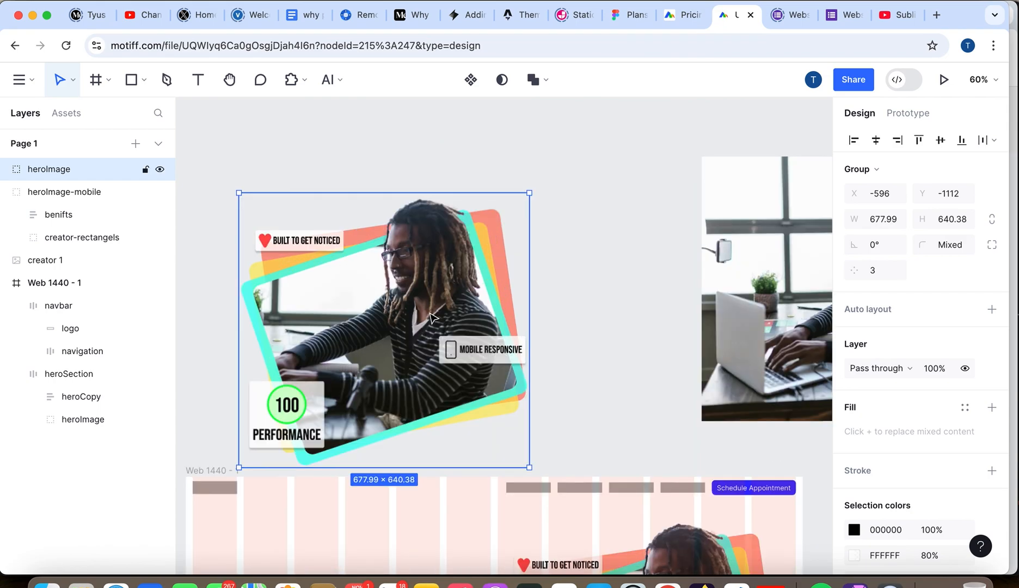
{"action": "scroll", "coordinate": [430, 316], "scroll_direction": "left", "scroll_amount": 3}
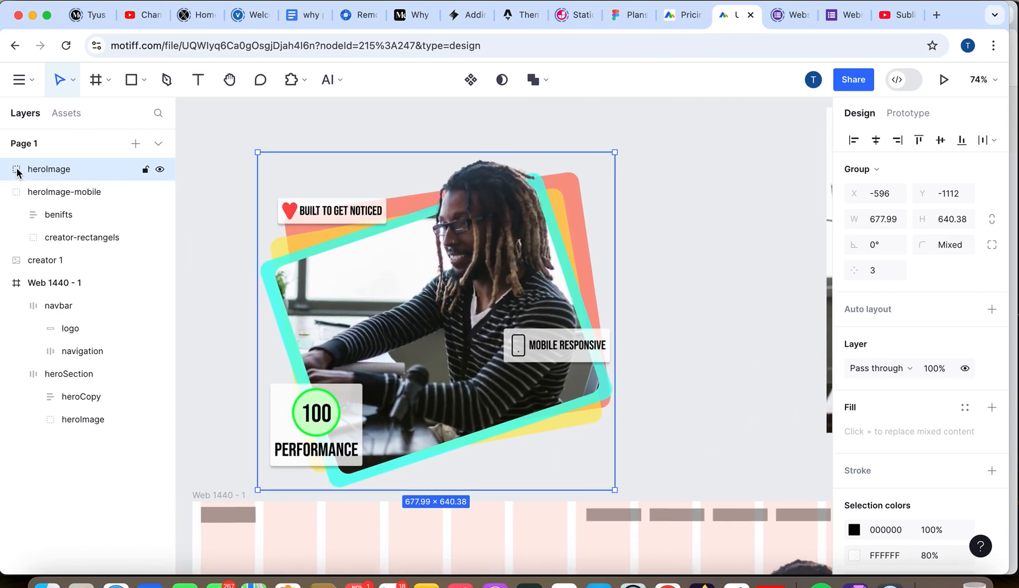
{"action": "left_click", "coordinate": [6, 169]}
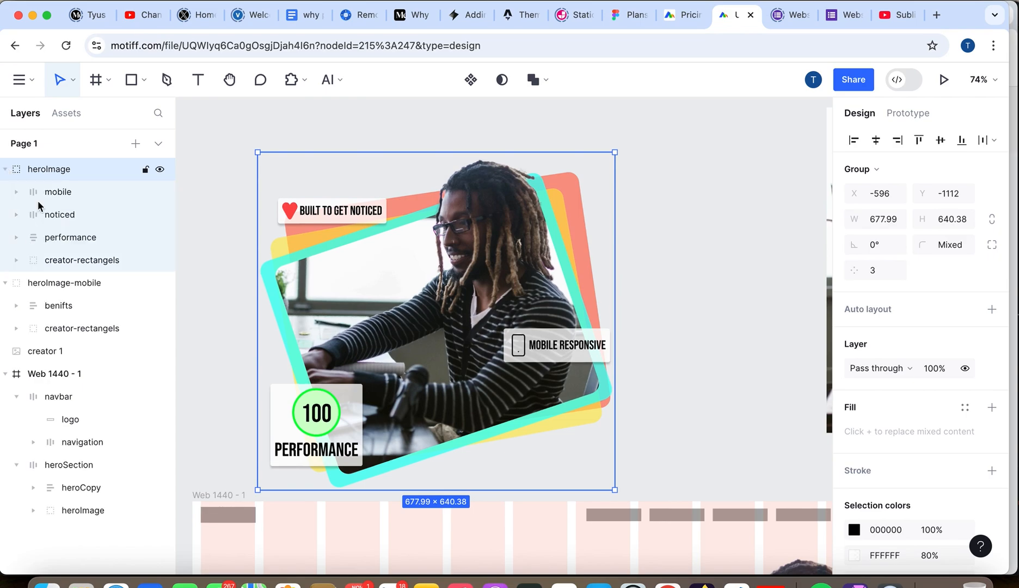
{"action": "left_click", "coordinate": [15, 259]}
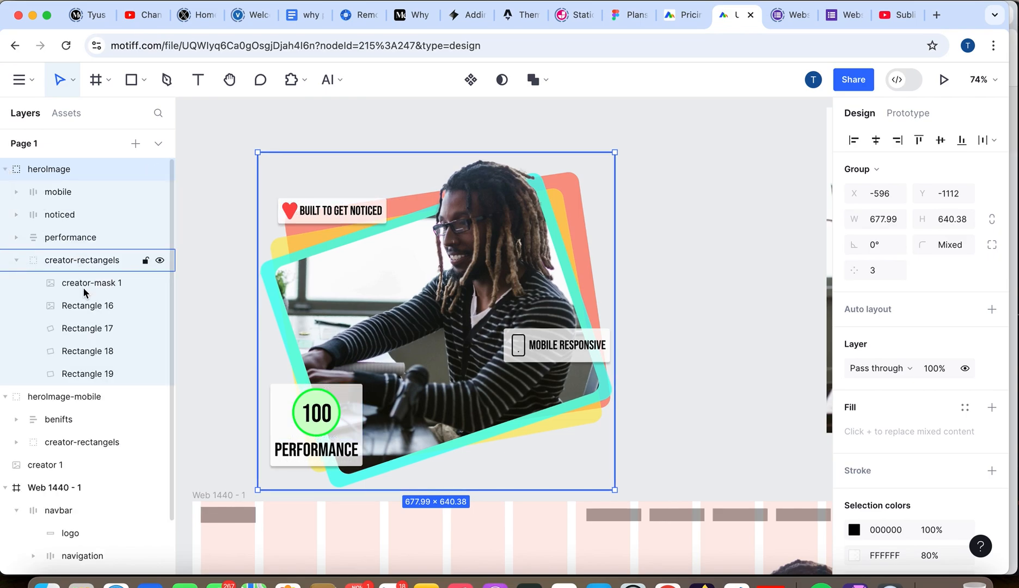
Inspect creator-mask 1 and Rectangles 16 to 19 one by one to see how the layered hero picture is built.
{"action": "left_click", "coordinate": [86, 284]}
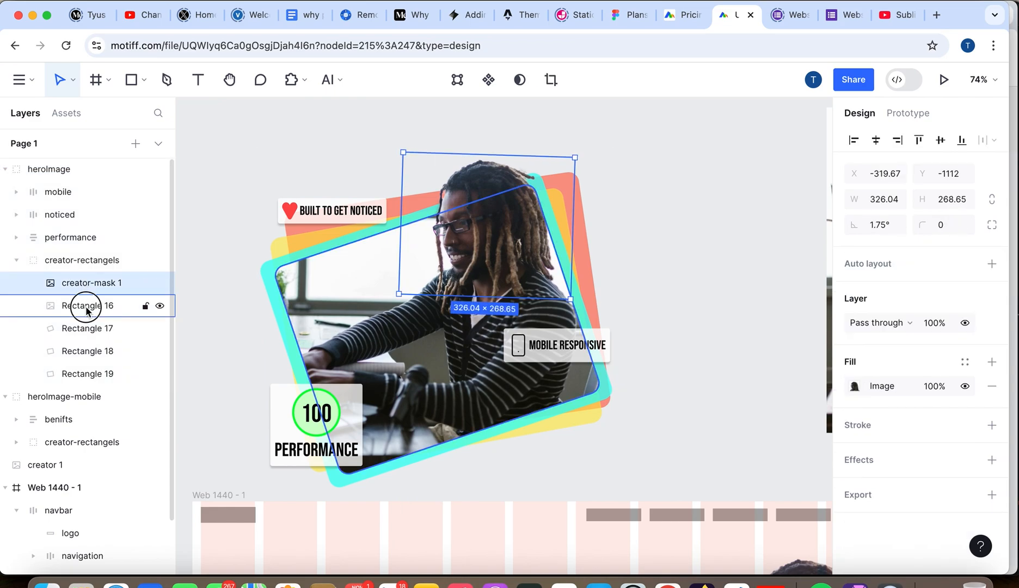
{"action": "left_click", "coordinate": [87, 308]}
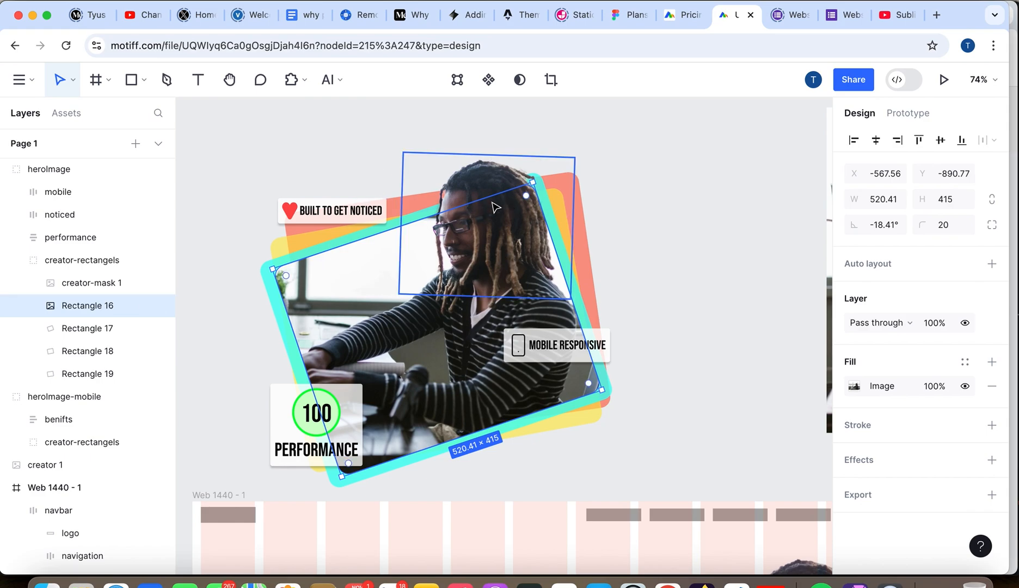
{"action": "left_click", "coordinate": [86, 328]}
{"action": "left_click", "coordinate": [85, 352]}
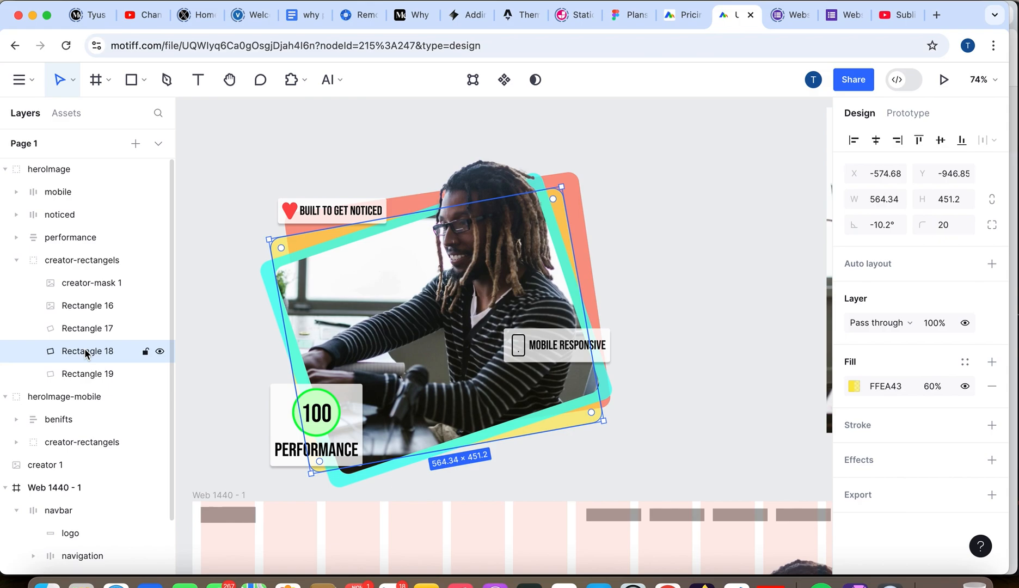
{"action": "left_click", "coordinate": [83, 374]}
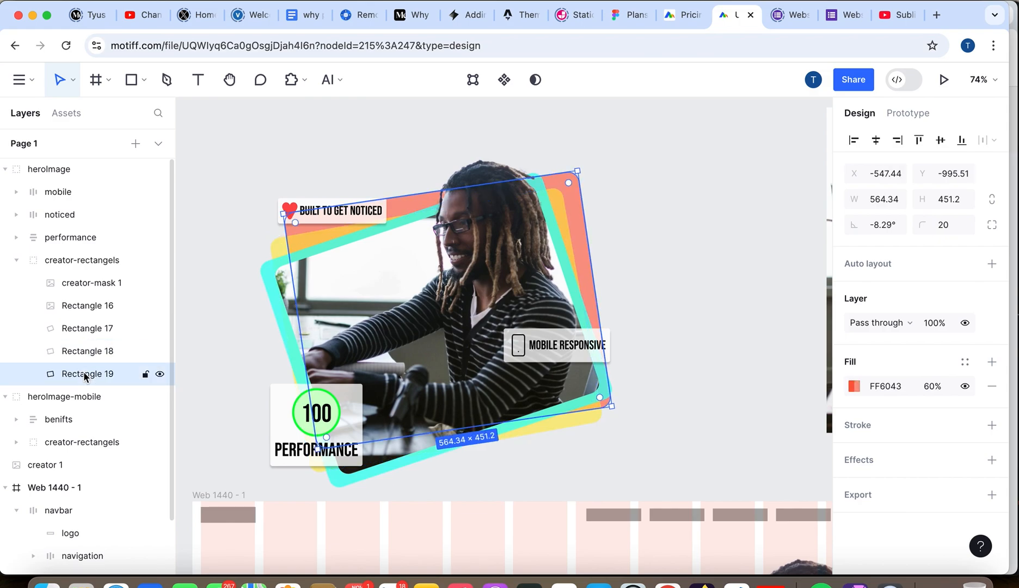
Collapse creator-rectangels, expand the performance frame and examine its auto layout, fill, selection colors and effects settings.
{"action": "left_click", "coordinate": [17, 259]}
{"action": "left_click", "coordinate": [17, 238]}
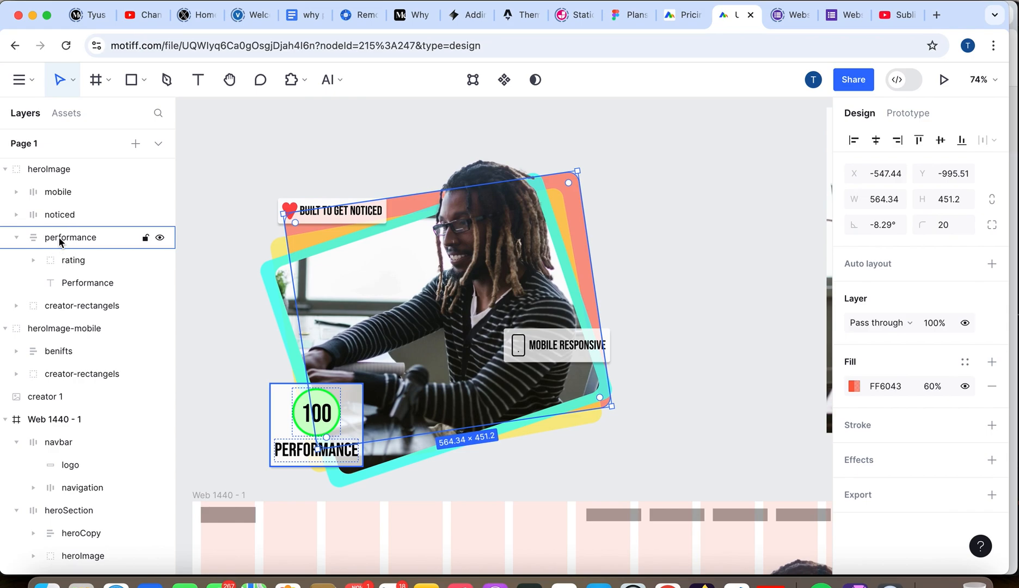
{"action": "left_click", "coordinate": [58, 236]}
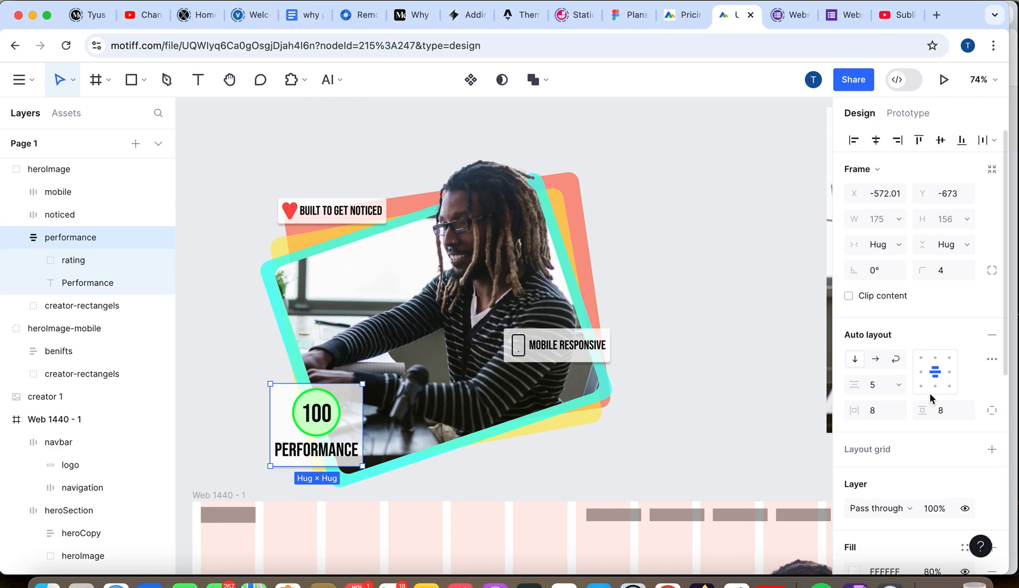
{"action": "scroll", "coordinate": [930, 395], "scroll_direction": "down", "scroll_amount": 3}
{"action": "scroll", "coordinate": [930, 394], "scroll_direction": "up", "scroll_amount": 1}
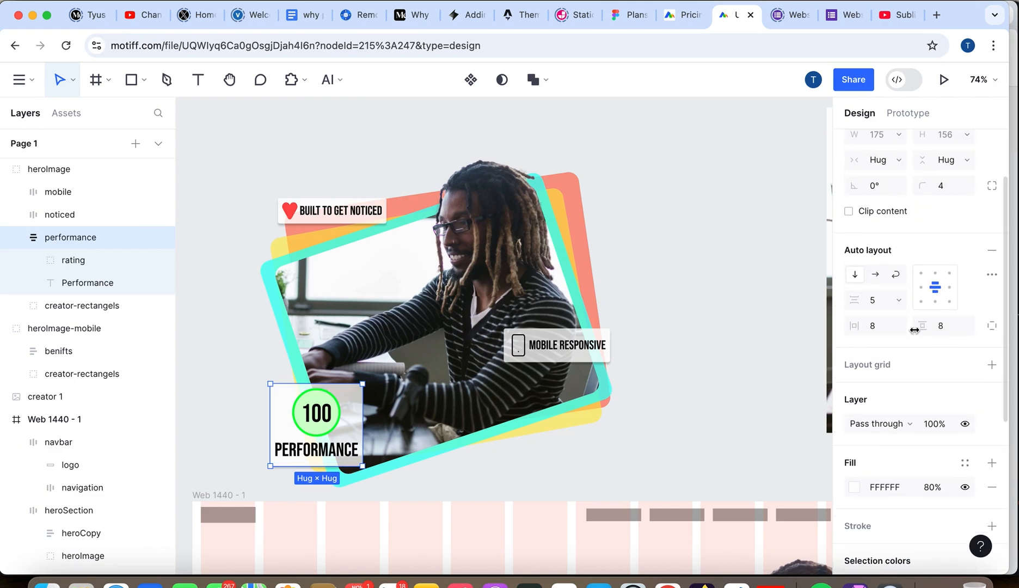
{"action": "scroll", "coordinate": [915, 336], "scroll_direction": "down", "scroll_amount": 2}
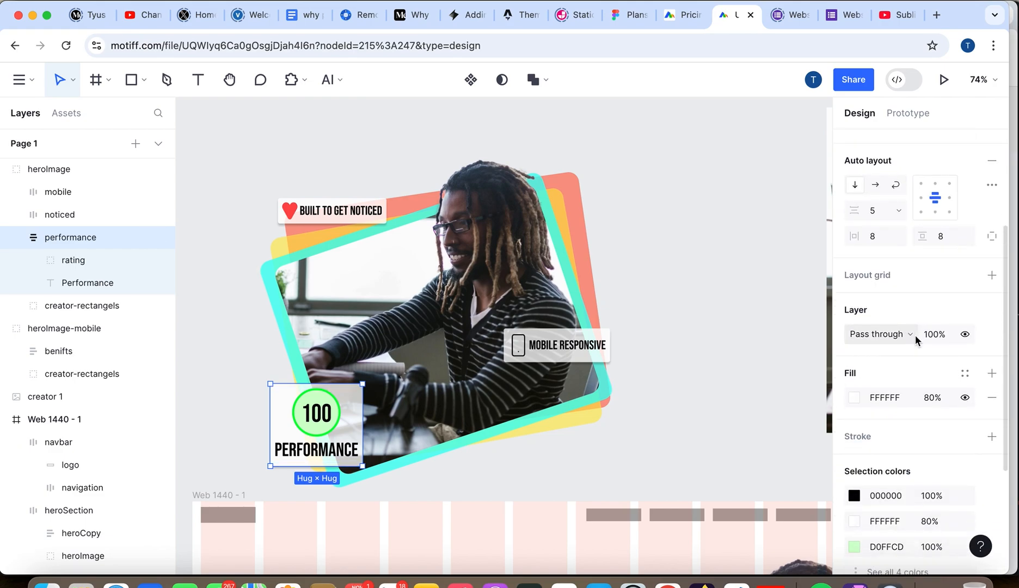
{"action": "scroll", "coordinate": [915, 336], "scroll_direction": "down", "scroll_amount": 2}
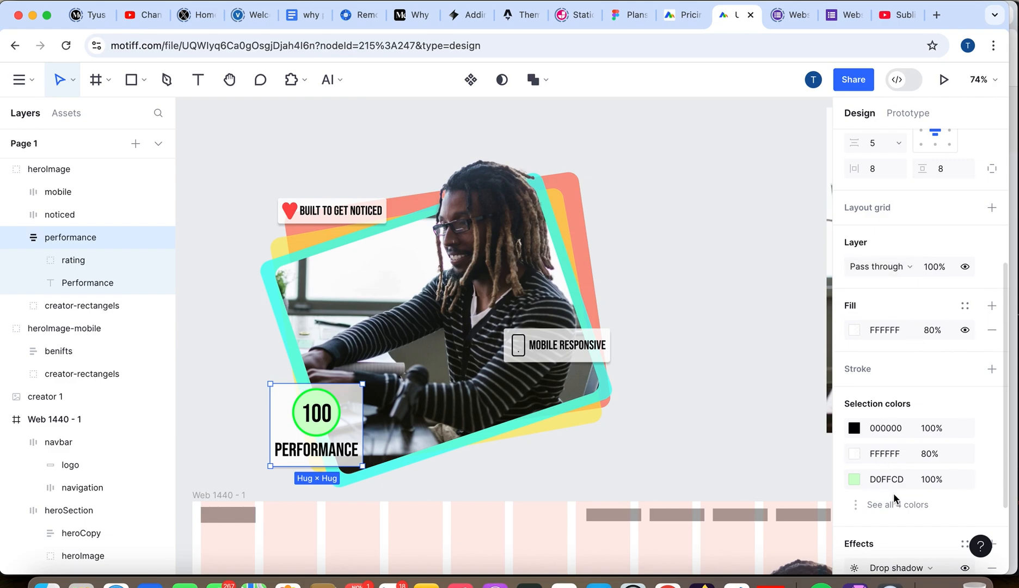
{"action": "scroll", "coordinate": [894, 492], "scroll_direction": "down", "scroll_amount": 4}
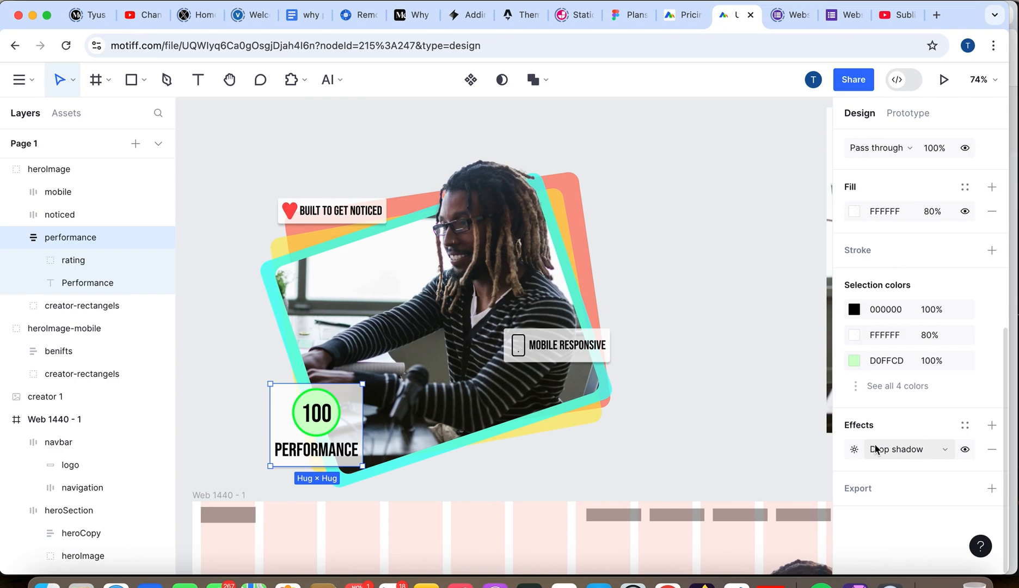
{"action": "scroll", "coordinate": [875, 448], "scroll_direction": "up", "scroll_amount": 10}
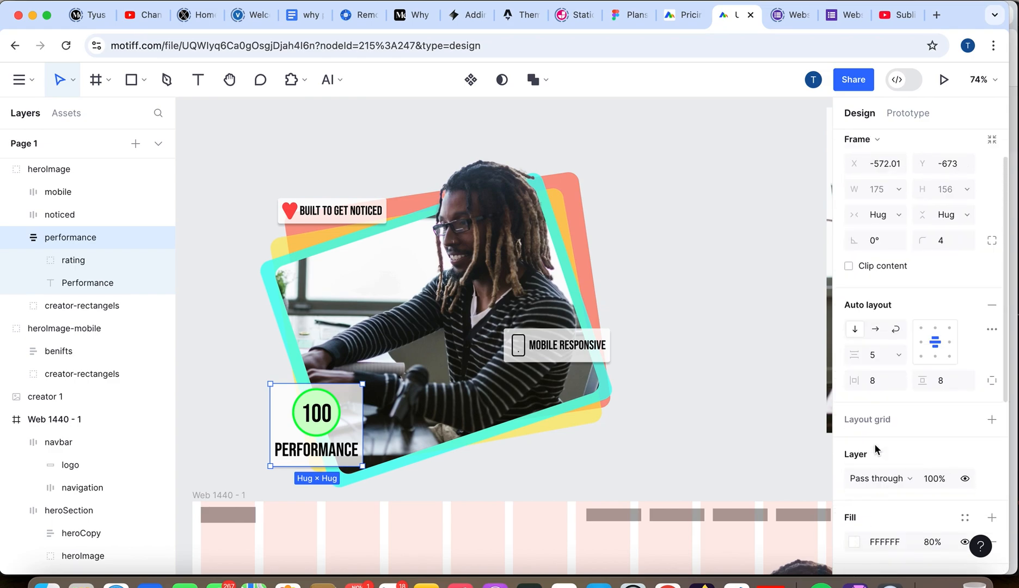
{"action": "scroll", "coordinate": [708, 358], "scroll_direction": "left", "scroll_amount": 3}
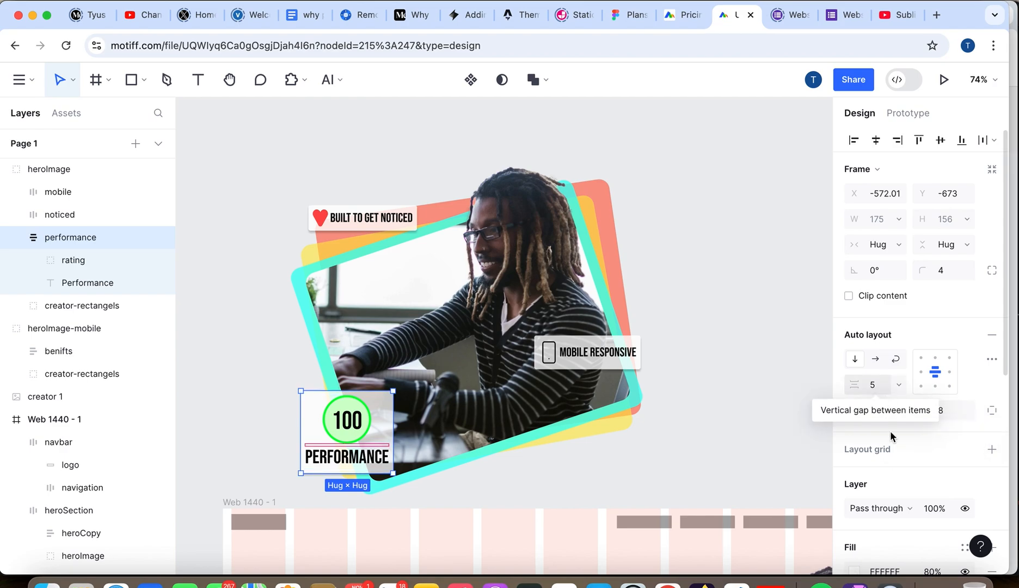
Expand the noticed badge in the duplicated heroImage and inspect its heart icon, text layer and auto layout settings.
{"action": "scroll", "coordinate": [892, 435], "scroll_direction": "down", "scroll_amount": 2}
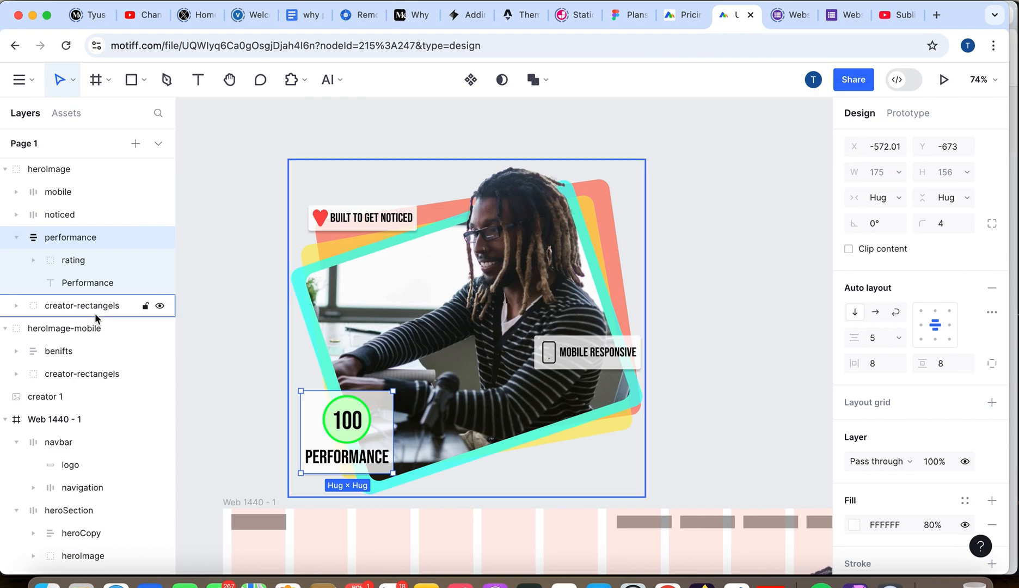
{"action": "left_click", "coordinate": [14, 215]}
{"action": "left_click", "coordinate": [76, 238]}
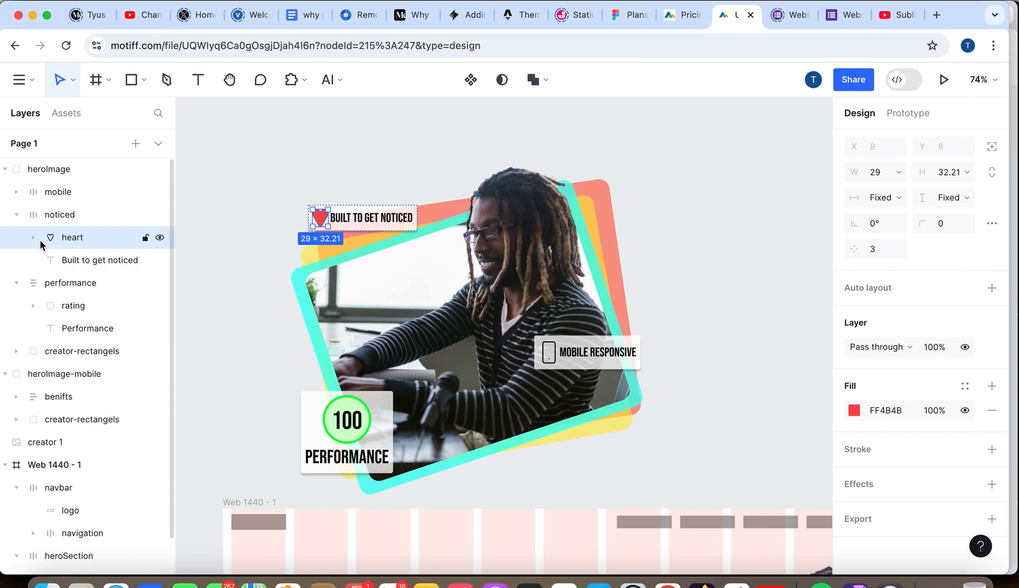
{"action": "left_click", "coordinate": [74, 260]}
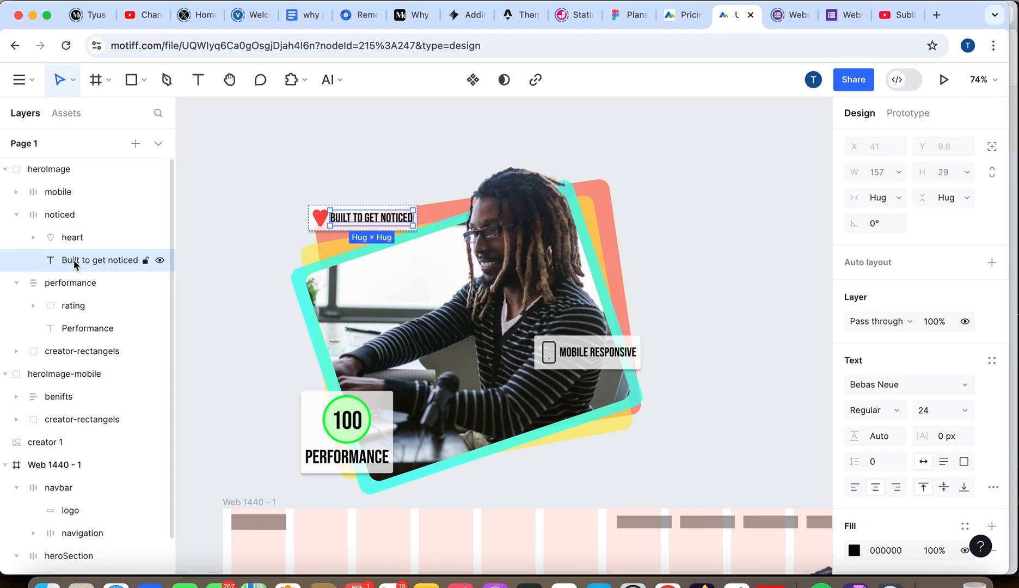
{"action": "left_click", "coordinate": [59, 216]}
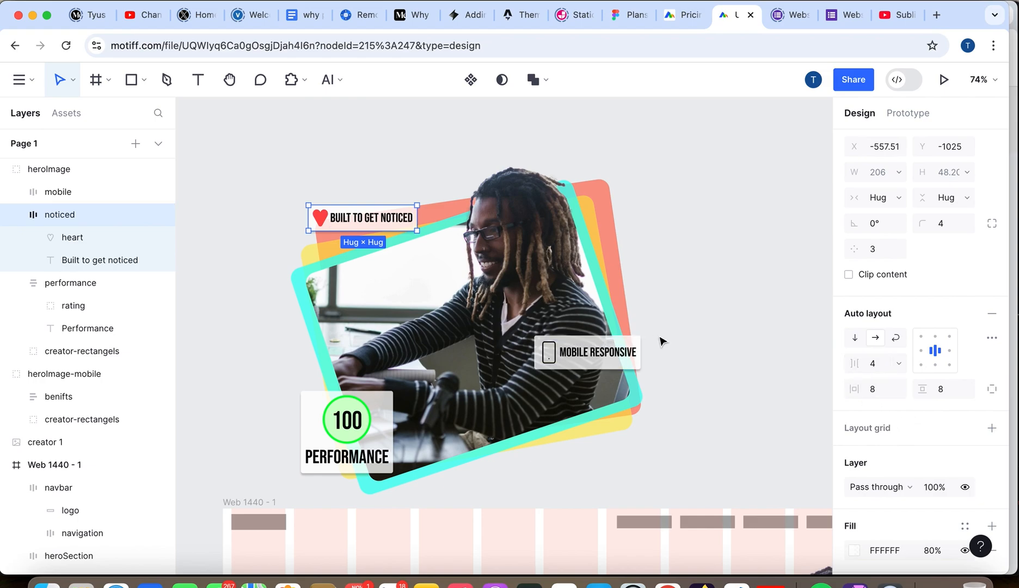
Select the navbar in the Web 1440 - 1 frame to show its size and auto layout settings.
{"action": "scroll", "coordinate": [656, 335], "scroll_direction": "down", "scroll_amount": 2}
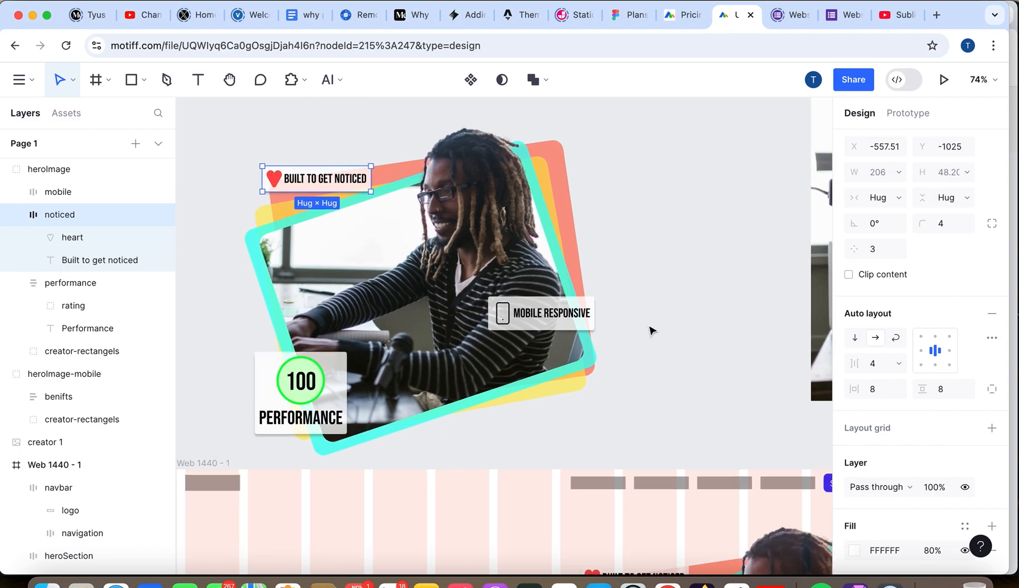
{"action": "scroll", "coordinate": [652, 330], "scroll_direction": "down", "scroll_amount": 5}
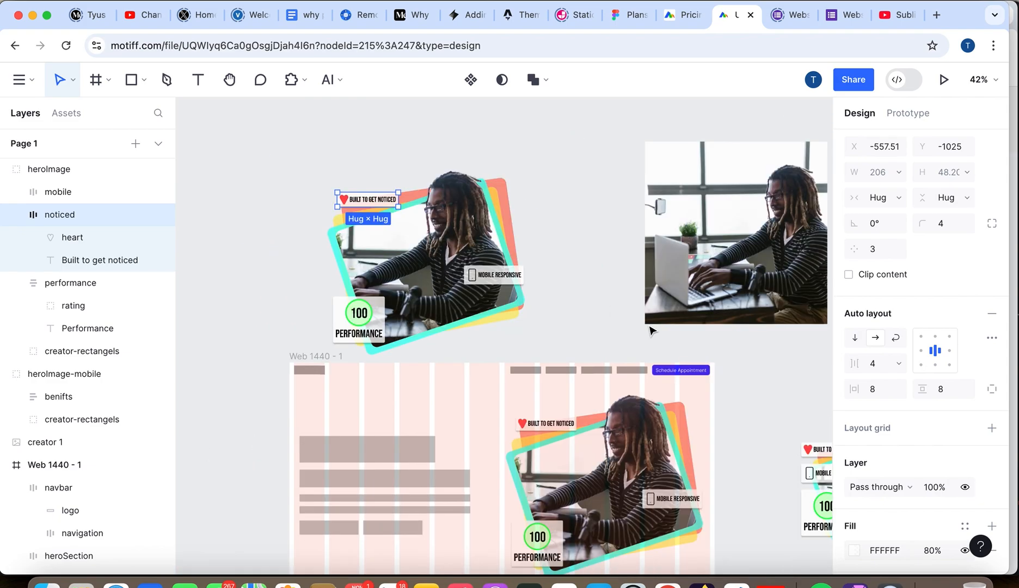
{"action": "scroll", "coordinate": [652, 331], "scroll_direction": "down", "scroll_amount": 4}
{"action": "scroll", "coordinate": [591, 338], "scroll_direction": "up", "scroll_amount": 3}
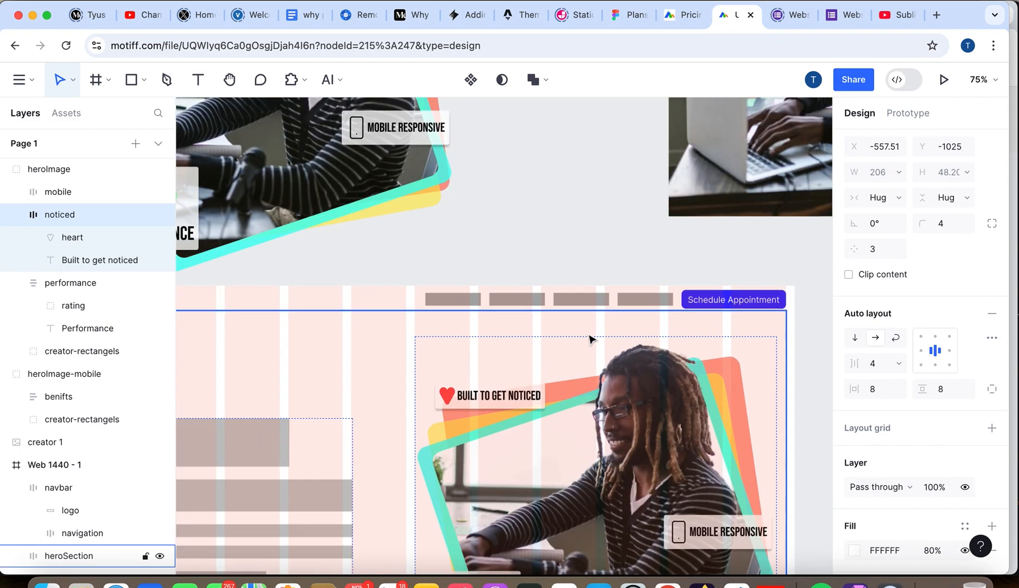
{"action": "scroll", "coordinate": [591, 339], "scroll_direction": "left", "scroll_amount": 4}
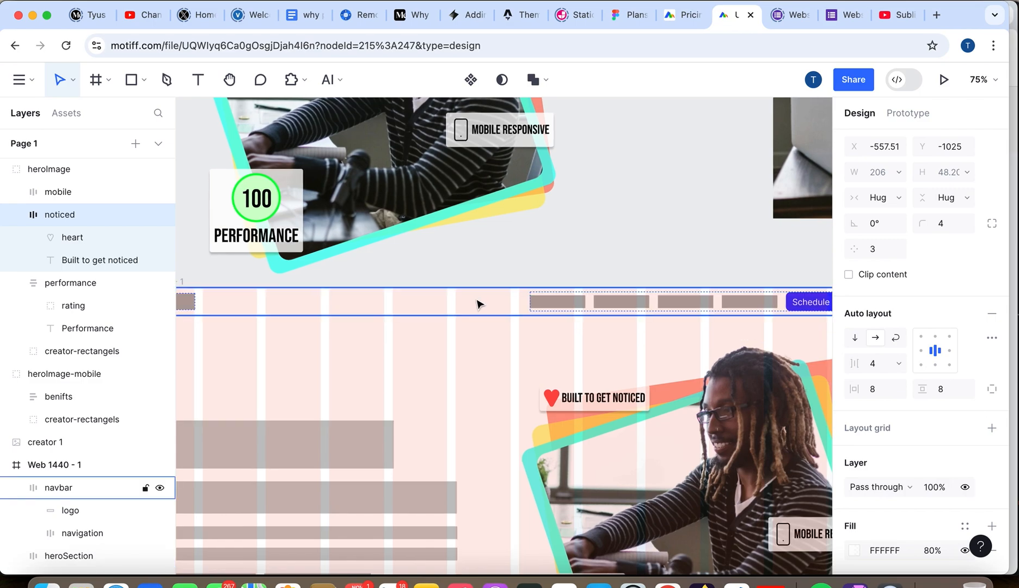
{"action": "left_click", "coordinate": [477, 304]}
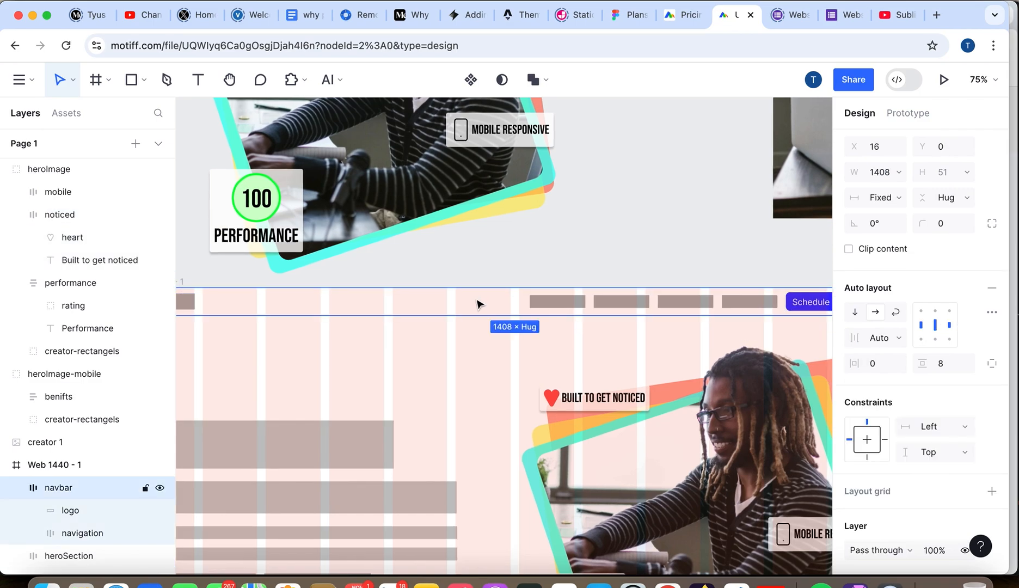
{"action": "scroll", "coordinate": [477, 304], "scroll_direction": "down", "scroll_amount": 3}
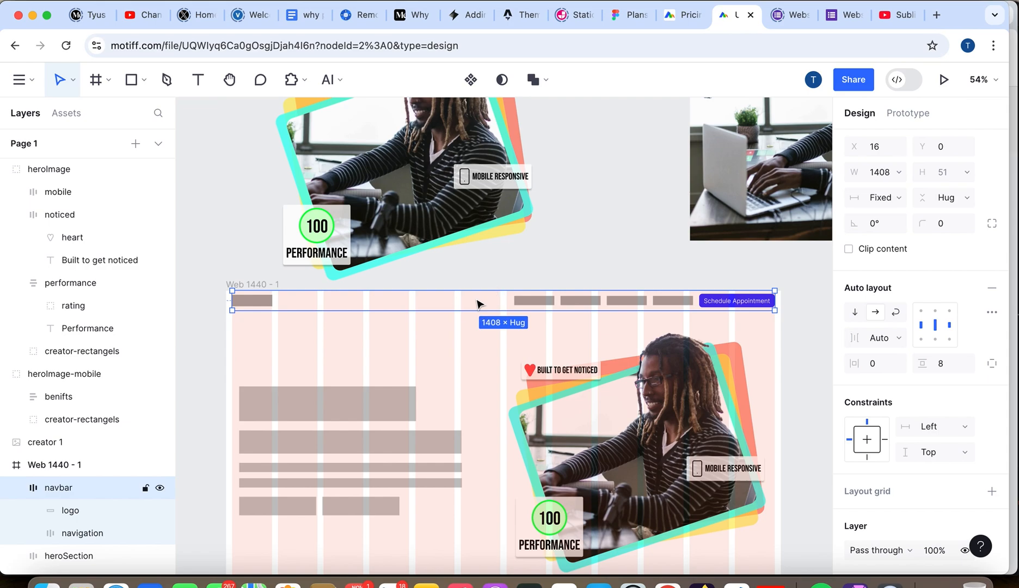
Inspect the navbar's logo and navigation layers, and examine the parent navbar's auto layout and constraints.
{"action": "scroll", "coordinate": [109, 435], "scroll_direction": "down", "scroll_amount": 1}
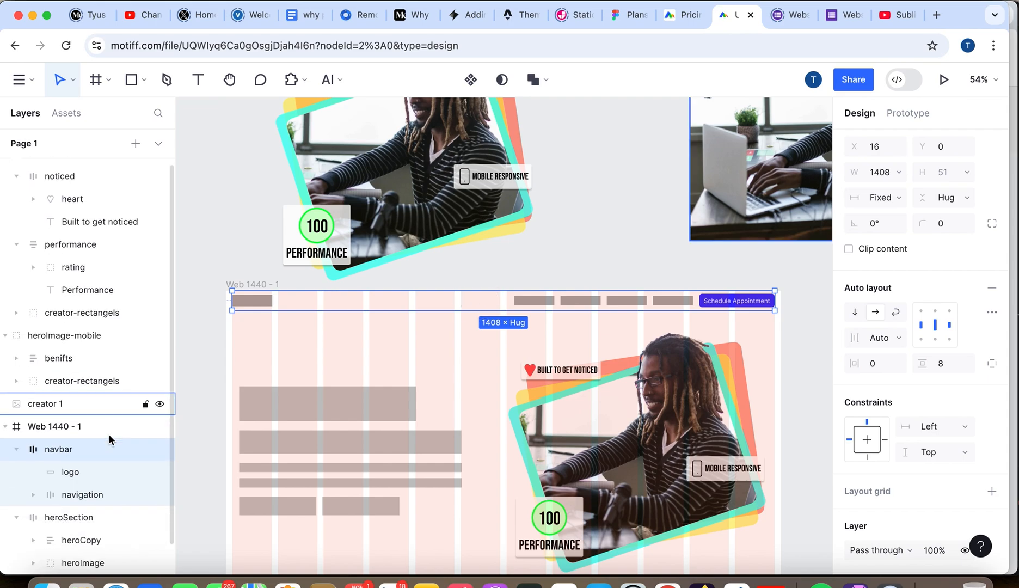
{"action": "left_click", "coordinate": [80, 472]}
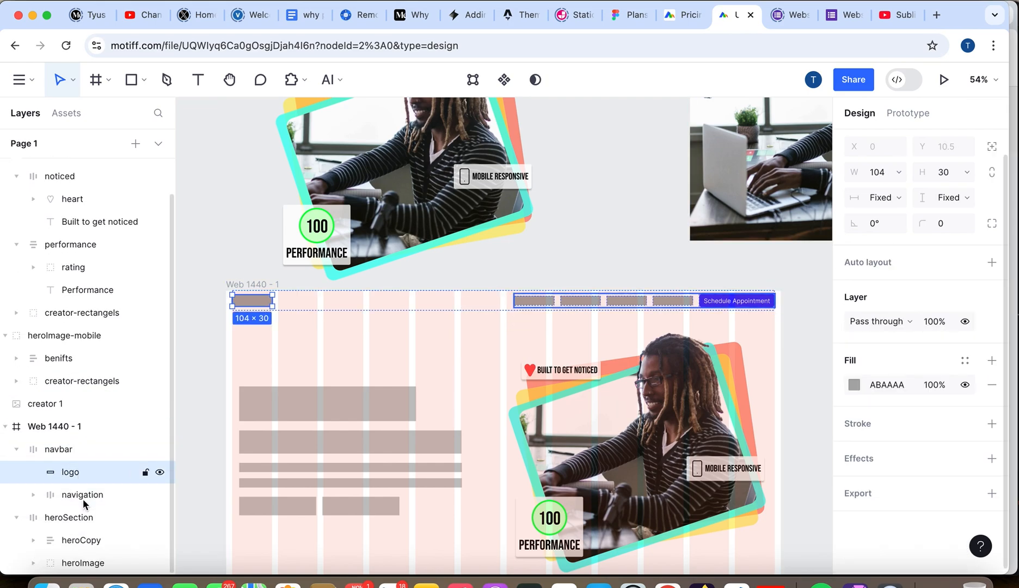
{"action": "left_click", "coordinate": [84, 499]}
{"action": "left_click", "coordinate": [66, 451]}
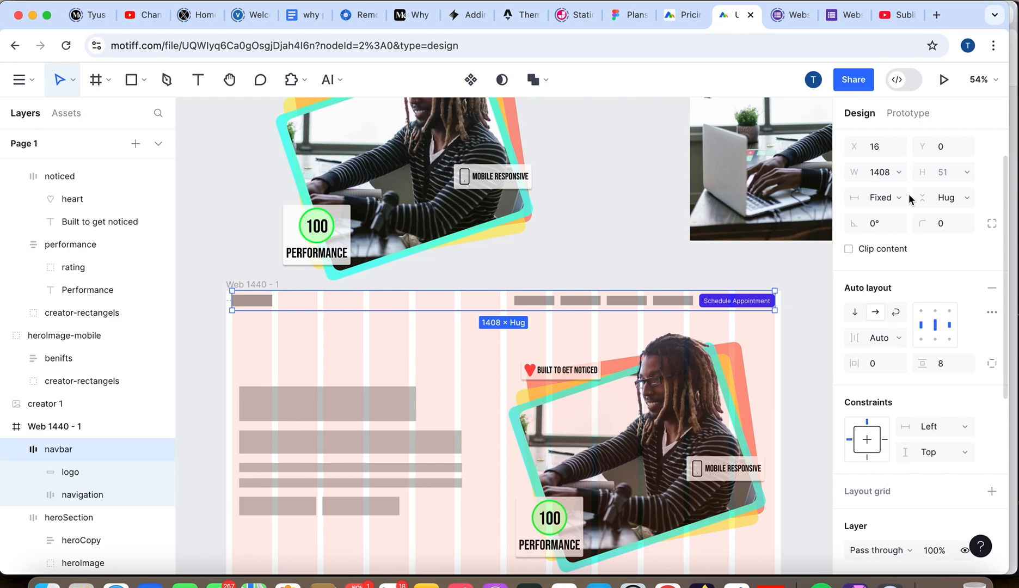
{"action": "scroll", "coordinate": [910, 199], "scroll_direction": "up", "scroll_amount": 2}
{"action": "scroll", "coordinate": [910, 199], "scroll_direction": "down", "scroll_amount": 4}
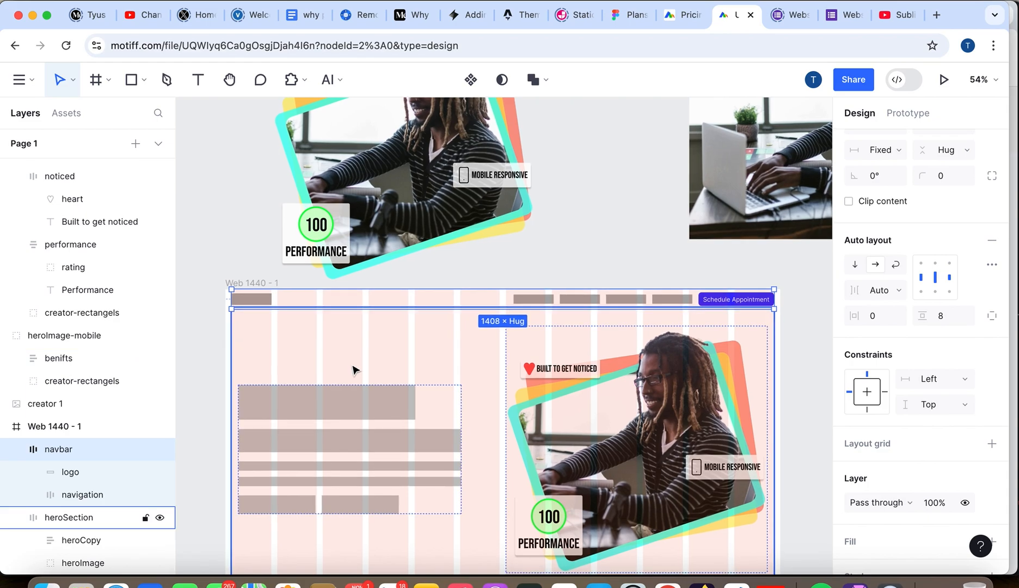
Look over the heroSection layout and the separate heroImage-mobile group beside the Web 1440 - 1 frame, and clear the selection.
{"action": "scroll", "coordinate": [353, 368], "scroll_direction": "down", "scroll_amount": 1}
{"action": "scroll", "coordinate": [353, 368], "scroll_direction": "right", "scroll_amount": 1}
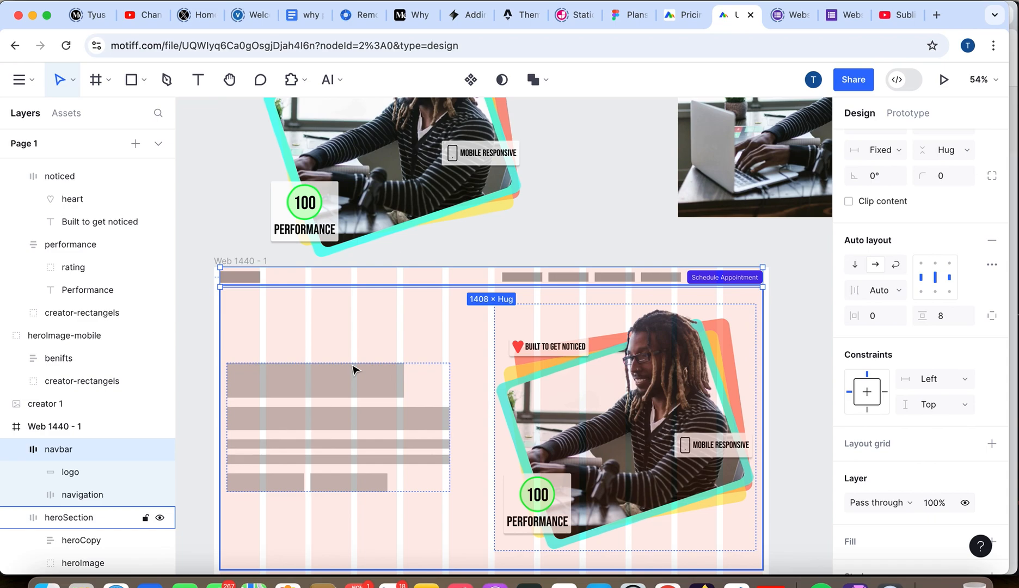
{"action": "scroll", "coordinate": [353, 370], "scroll_direction": "down", "scroll_amount": 2}
{"action": "scroll", "coordinate": [353, 369], "scroll_direction": "right", "scroll_amount": 1}
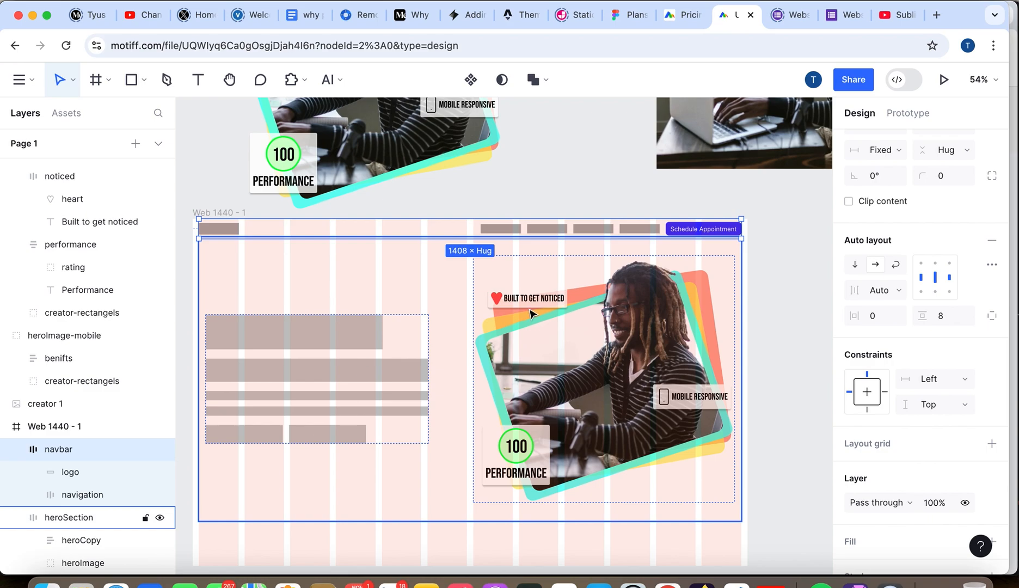
{"action": "scroll", "coordinate": [734, 386], "scroll_direction": "right", "scroll_amount": 2}
{"action": "scroll", "coordinate": [734, 386], "scroll_direction": "right", "scroll_amount": 2}
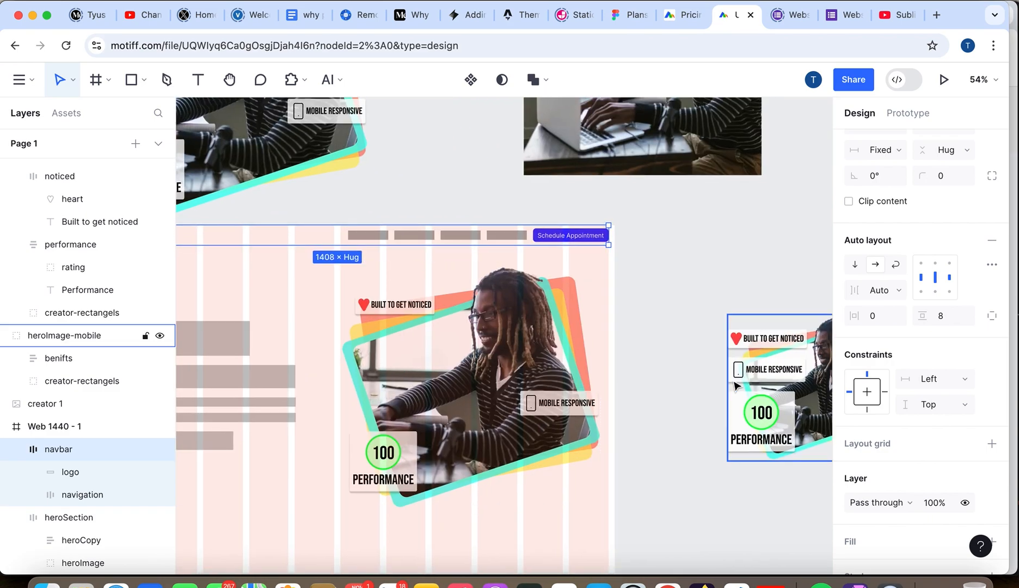
{"action": "scroll", "coordinate": [734, 387], "scroll_direction": "down", "scroll_amount": 5}
{"action": "scroll", "coordinate": [734, 387], "scroll_direction": "right", "scroll_amount": 5}
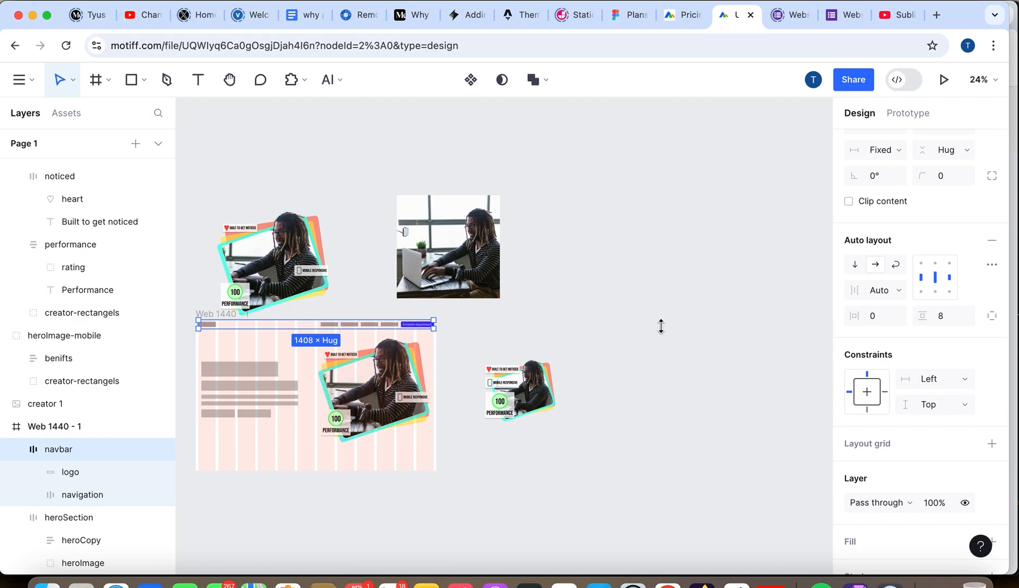
{"action": "left_click", "coordinate": [645, 303]}
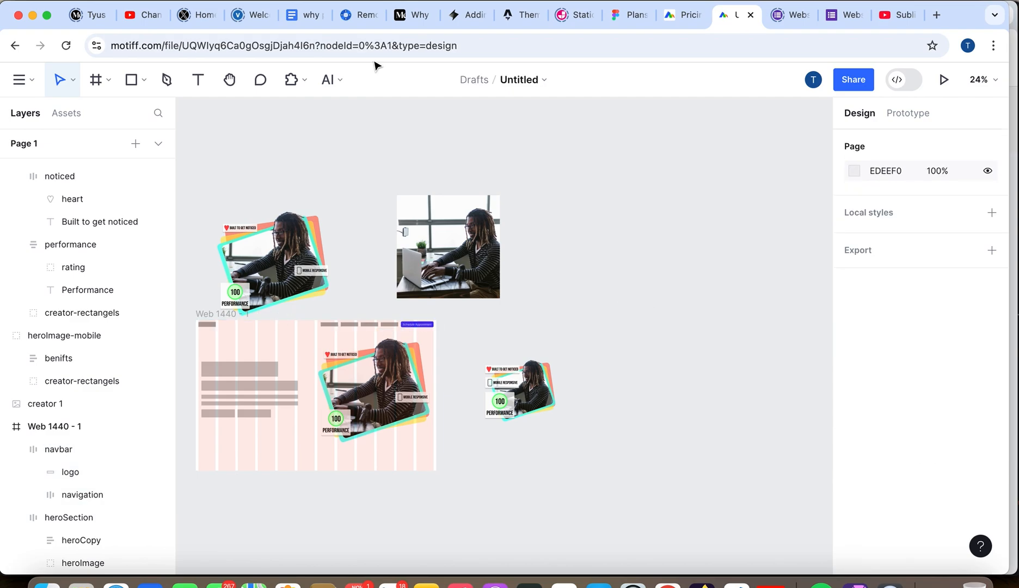
Generate screens with AI Generates UI from the prompt "desktop site for a video editor", and close the prompt dialog.
{"action": "left_click", "coordinate": [339, 79]}
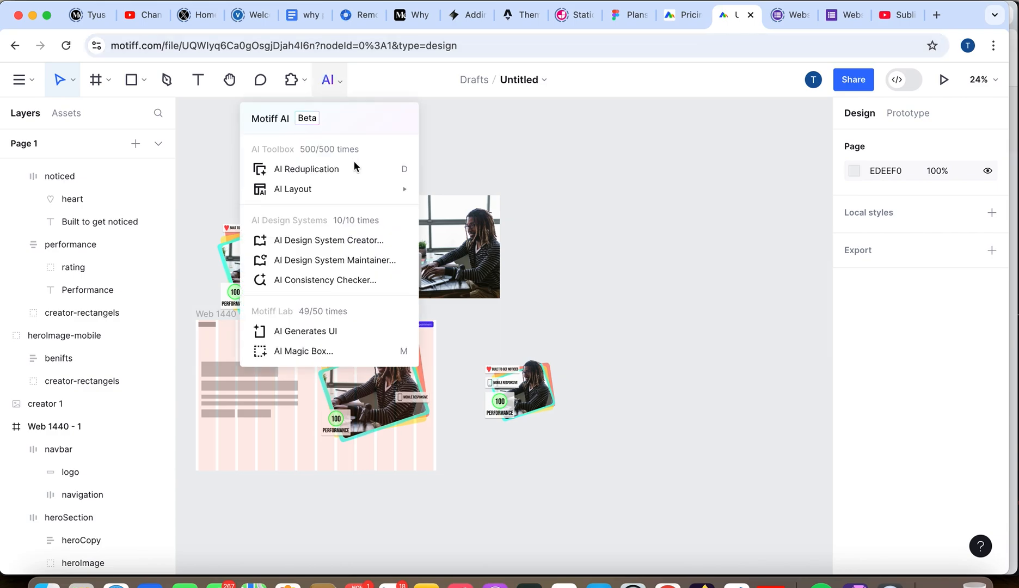
{"action": "mouse_move", "coordinate": [352, 201]}
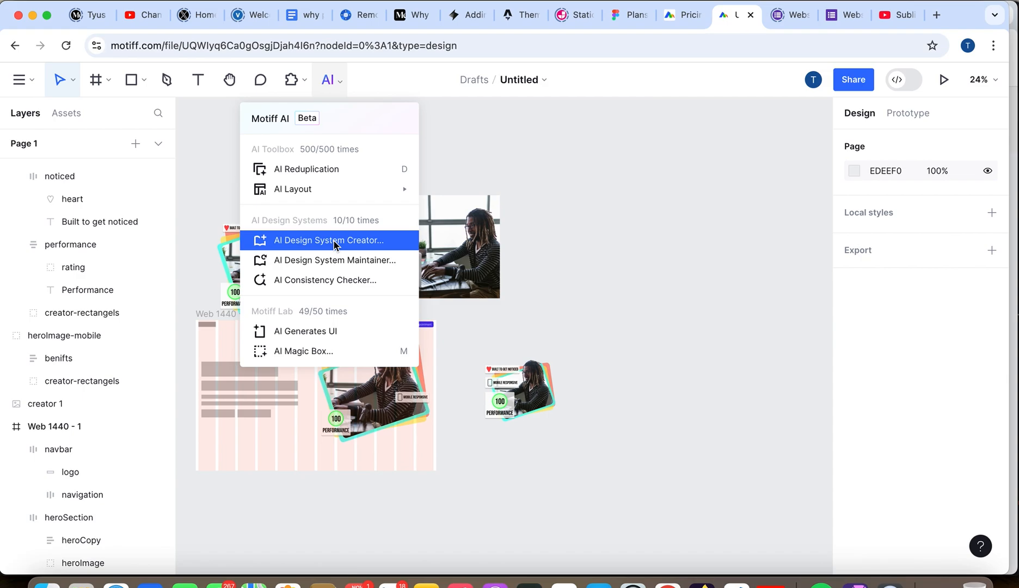
{"action": "left_click", "coordinate": [320, 333]}
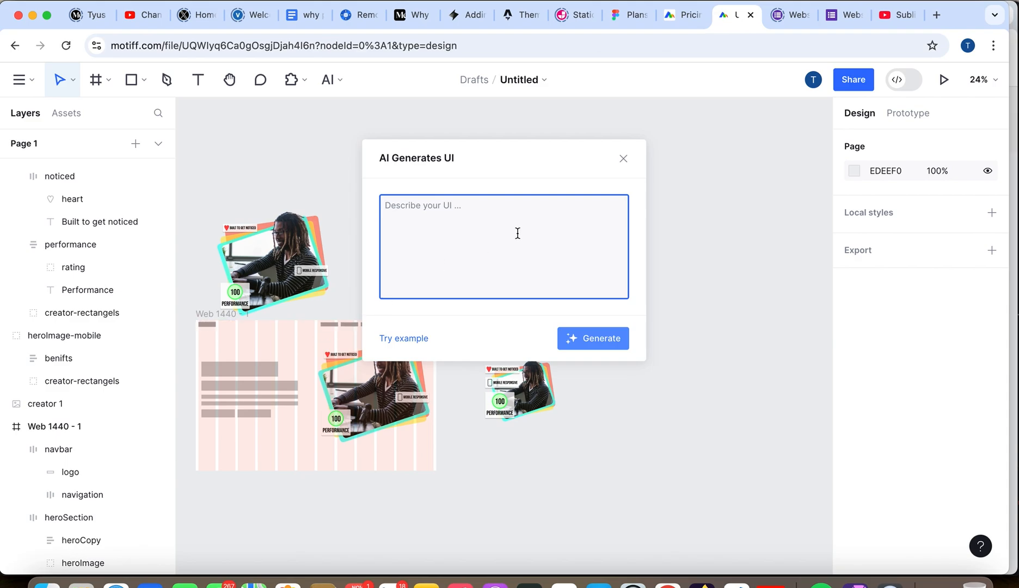
{"action": "type", "text": "d"}
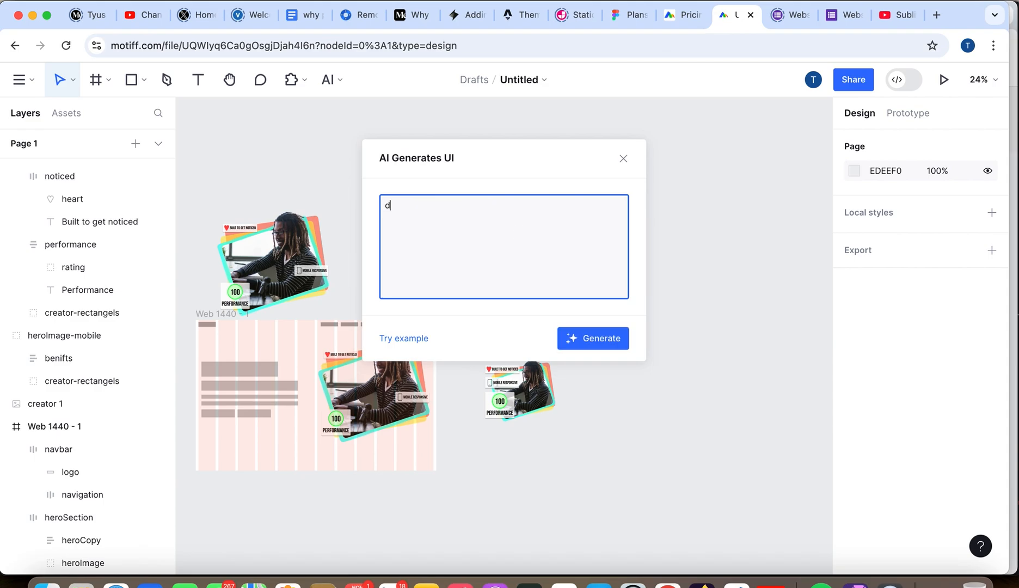
{"action": "type", "text": "esktop site for a video e"}
{"action": "key", "text": "BackSpace"}
{"action": "type", "text": "a"}
{"action": "key", "text": "BackSpace"}
{"action": "type", "text": "editor"}
{"action": "left_click", "coordinate": [611, 339]}
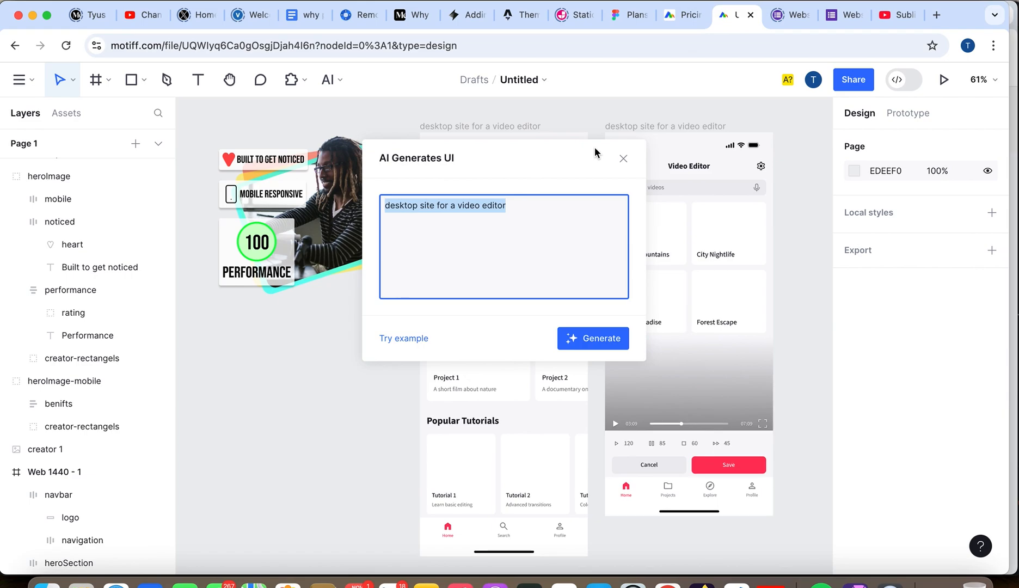
{"action": "left_click", "coordinate": [623, 159]}
Examine the two generated video editor screens, comparing their content and images, and select the one with Featured Projects and Popular Tutorials.
{"action": "left_click", "coordinate": [510, 346]}
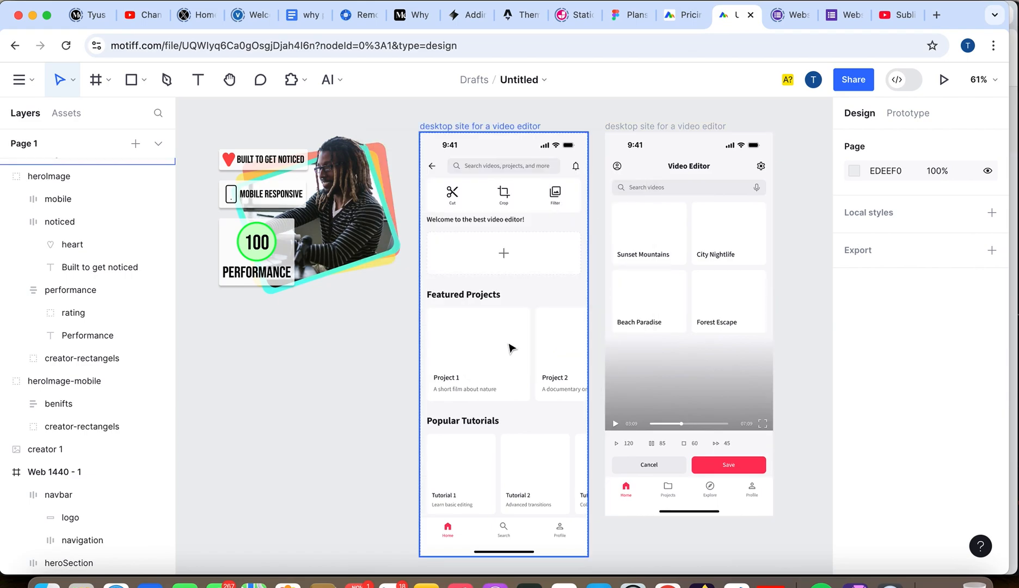
{"action": "scroll", "coordinate": [511, 347], "scroll_direction": "right", "scroll_amount": 2}
{"action": "scroll", "coordinate": [511, 347], "scroll_direction": "up", "scroll_amount": 1}
{"action": "scroll", "coordinate": [510, 346], "scroll_direction": "down", "scroll_amount": 1}
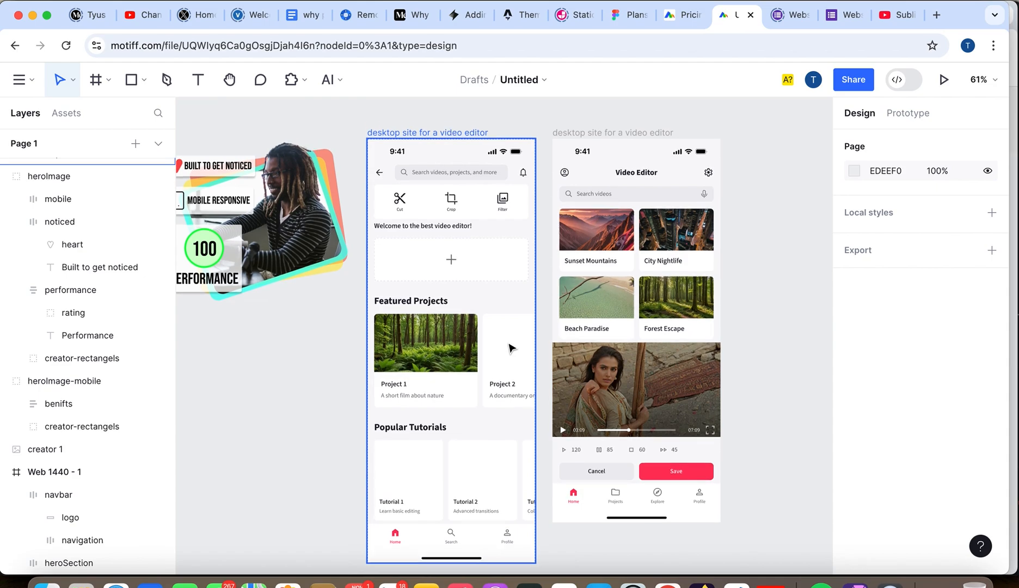
{"action": "scroll", "coordinate": [510, 349], "scroll_direction": "up", "scroll_amount": 2}
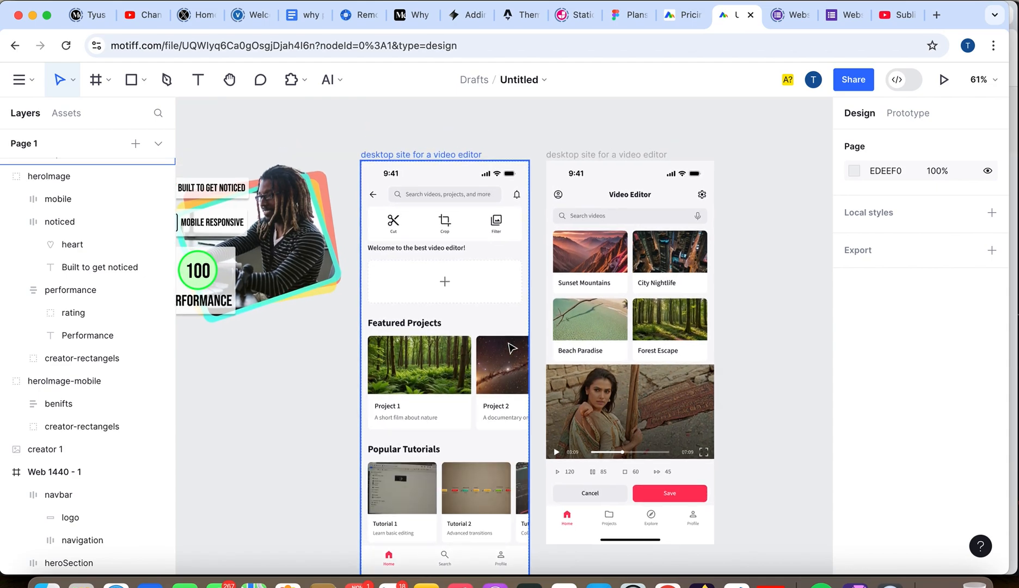
{"action": "scroll", "coordinate": [512, 348], "scroll_direction": "down", "scroll_amount": 2}
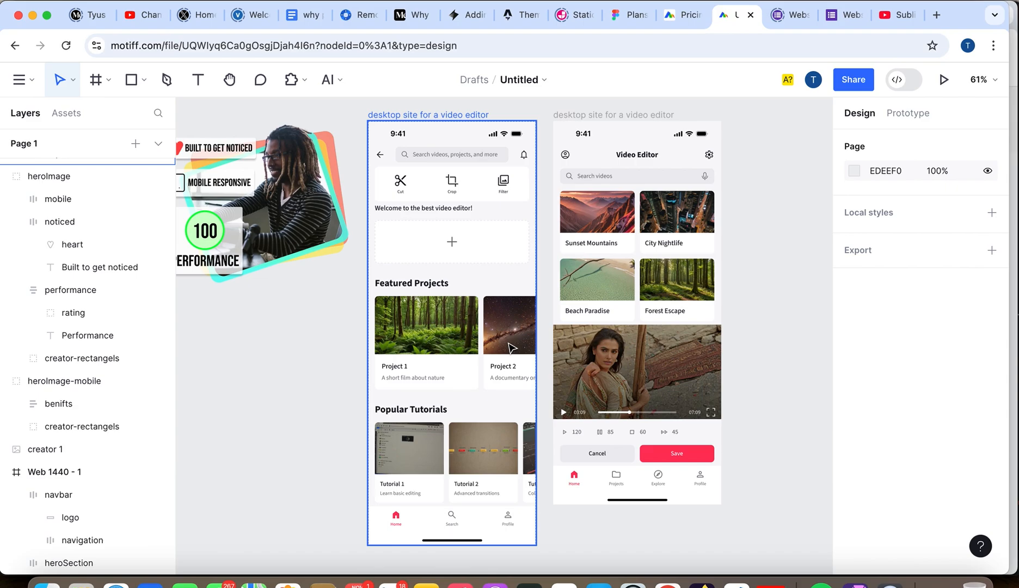
{"action": "left_click", "coordinate": [661, 305]}
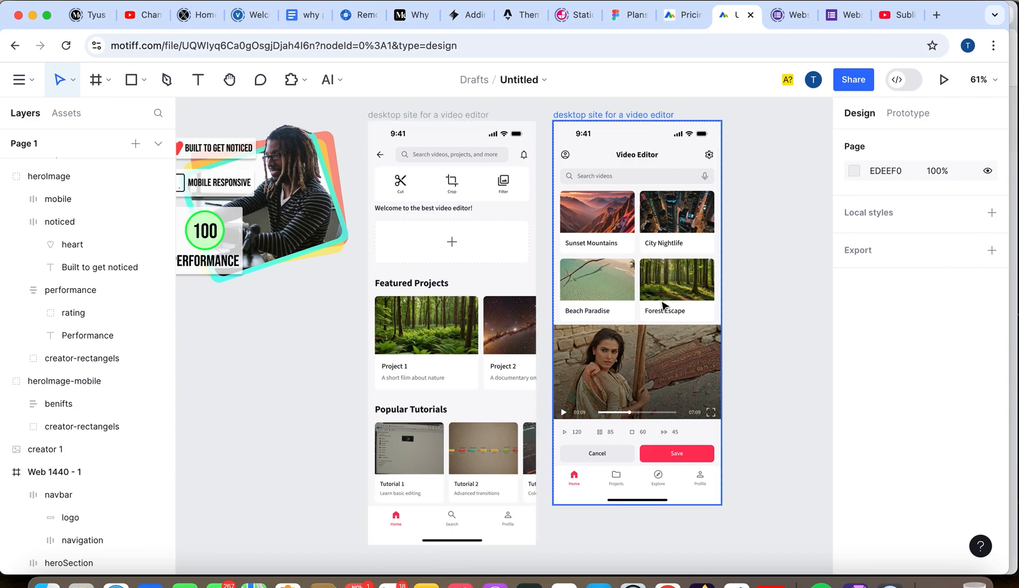
{"action": "scroll", "coordinate": [662, 303], "scroll_direction": "up", "scroll_amount": 1}
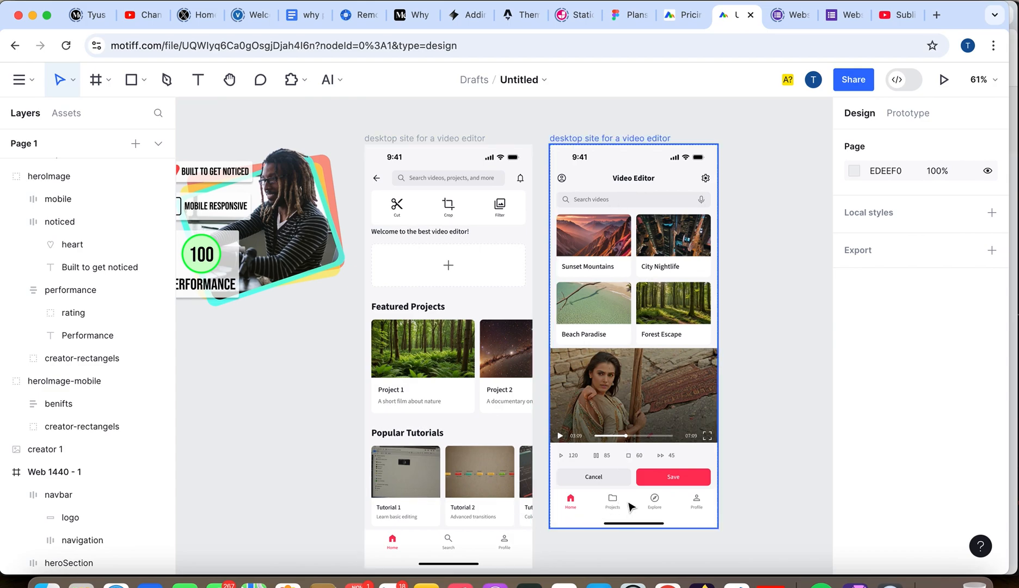
{"action": "scroll", "coordinate": [495, 472], "scroll_direction": "down", "scroll_amount": 3}
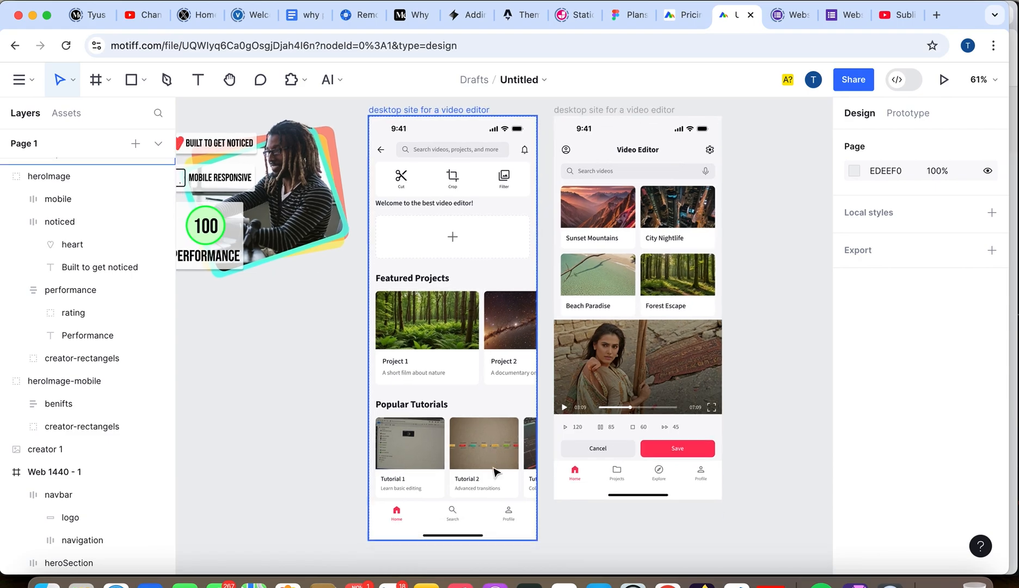
{"action": "scroll", "coordinate": [495, 472], "scroll_direction": "up", "scroll_amount": 3}
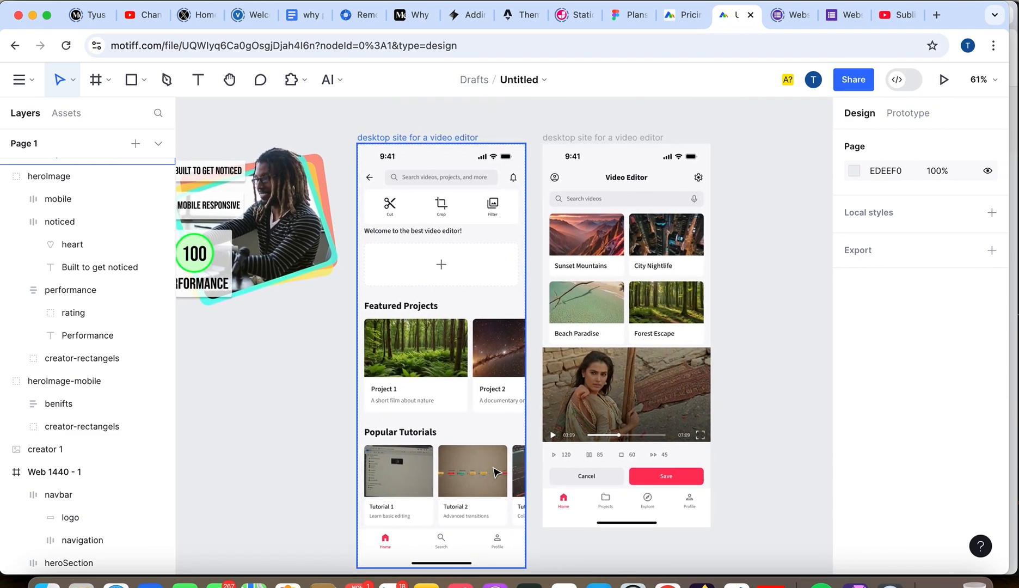
{"action": "left_click", "coordinate": [456, 140]}
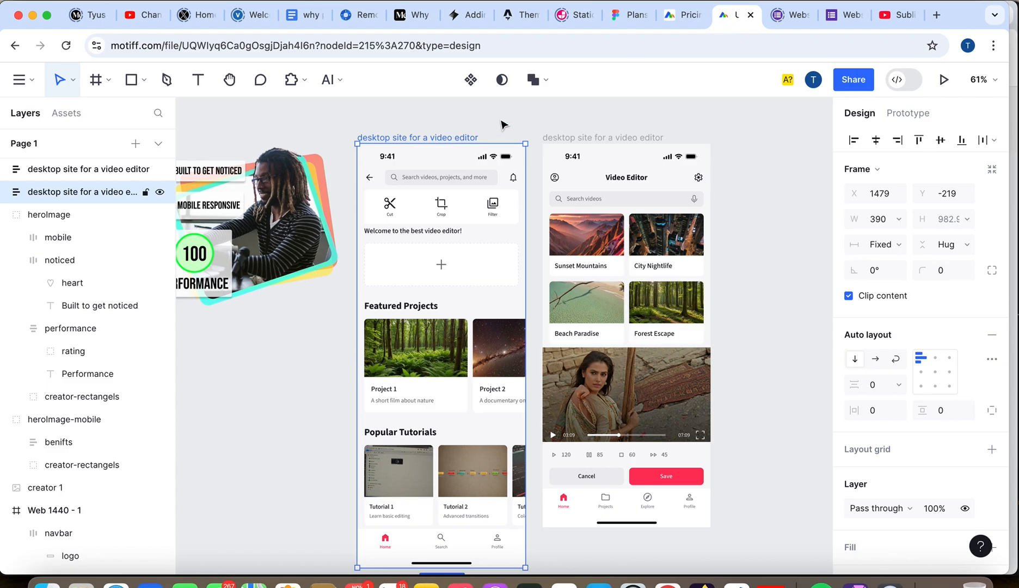
Switch to the Motiff pricing page and review the Starter, Professional and Organization plans.
{"action": "left_click", "coordinate": [688, 16]}
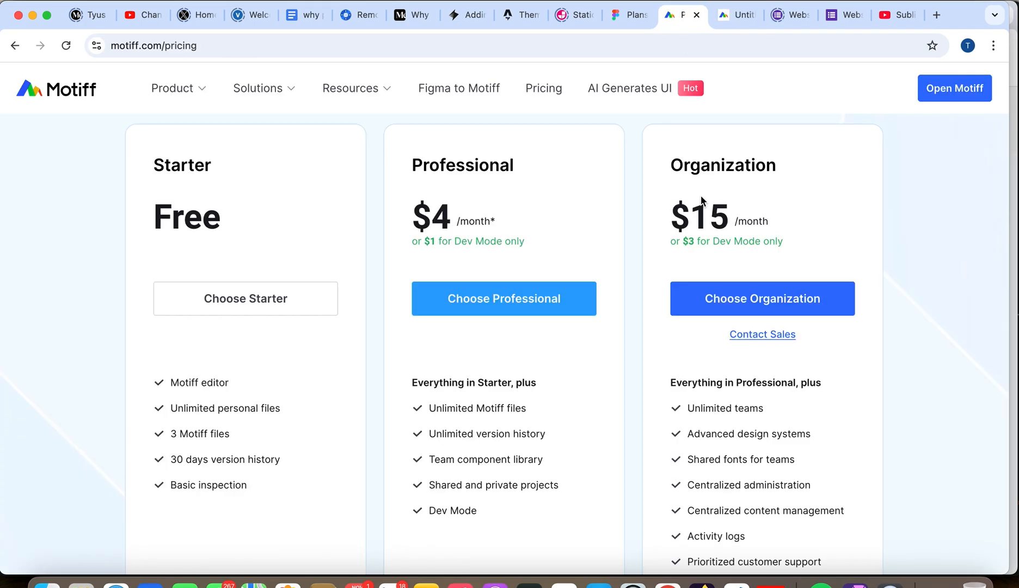
{"action": "scroll", "coordinate": [701, 200], "scroll_direction": "up", "scroll_amount": 2}
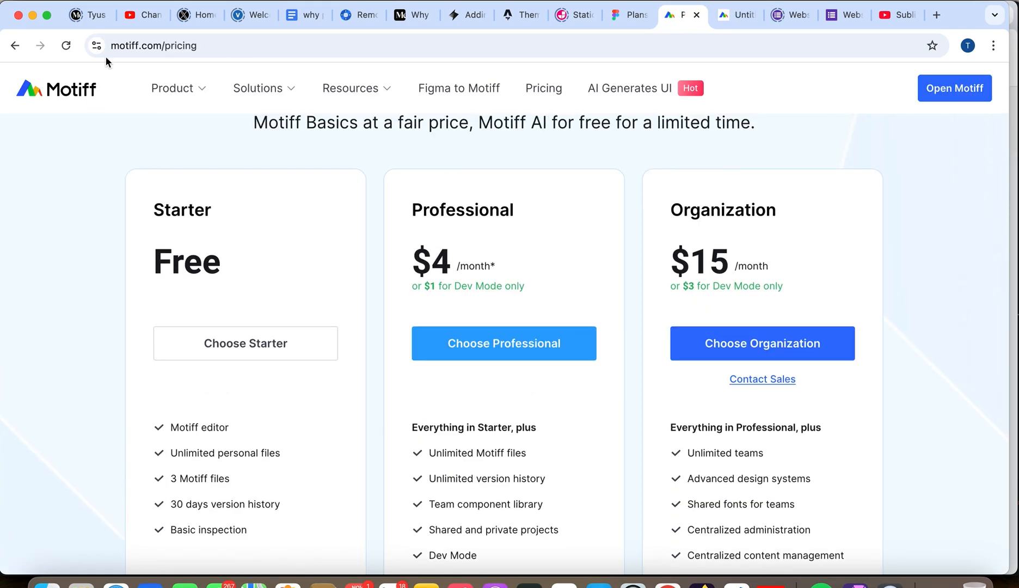